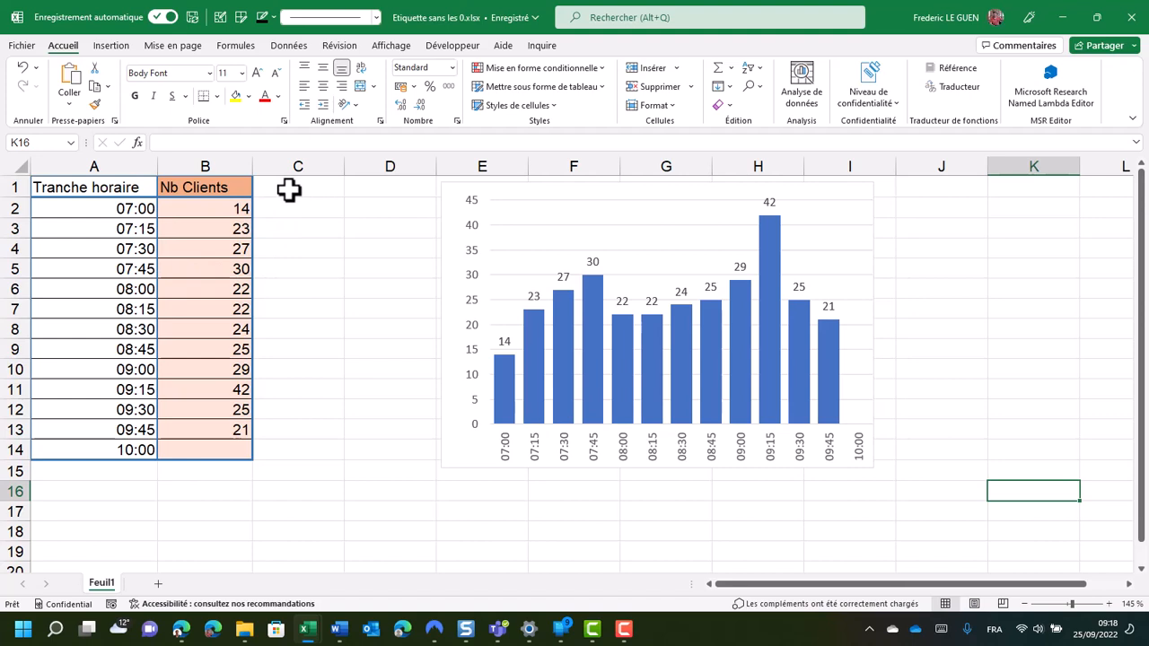
# Add the column headers Min in C1 and Max in D1
pyautogui.click(289, 189)
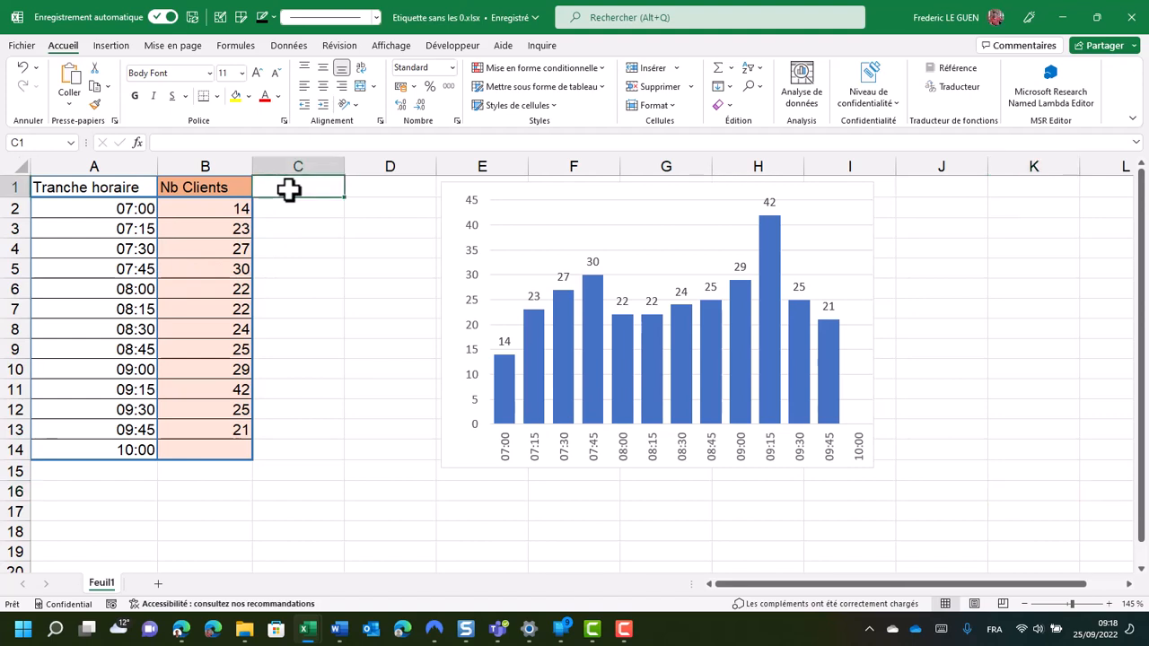
pyautogui.write('Min')
pyautogui.press('Tab')
pyautogui.write('Ma')
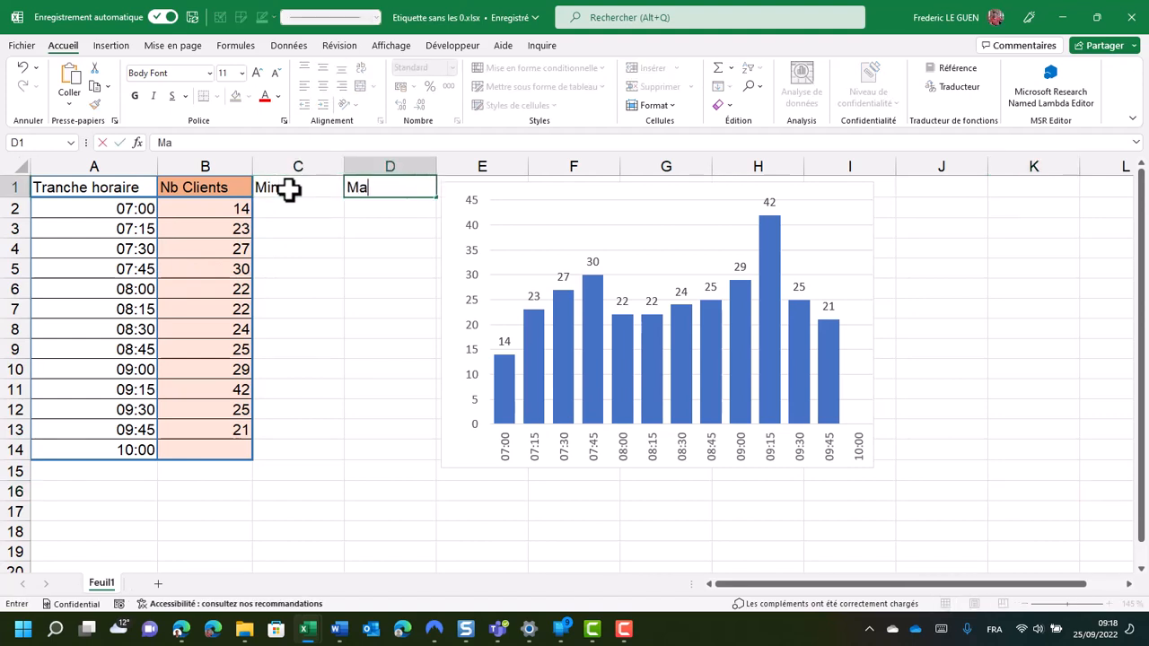
pyautogui.write('x')
pyautogui.press('Return')
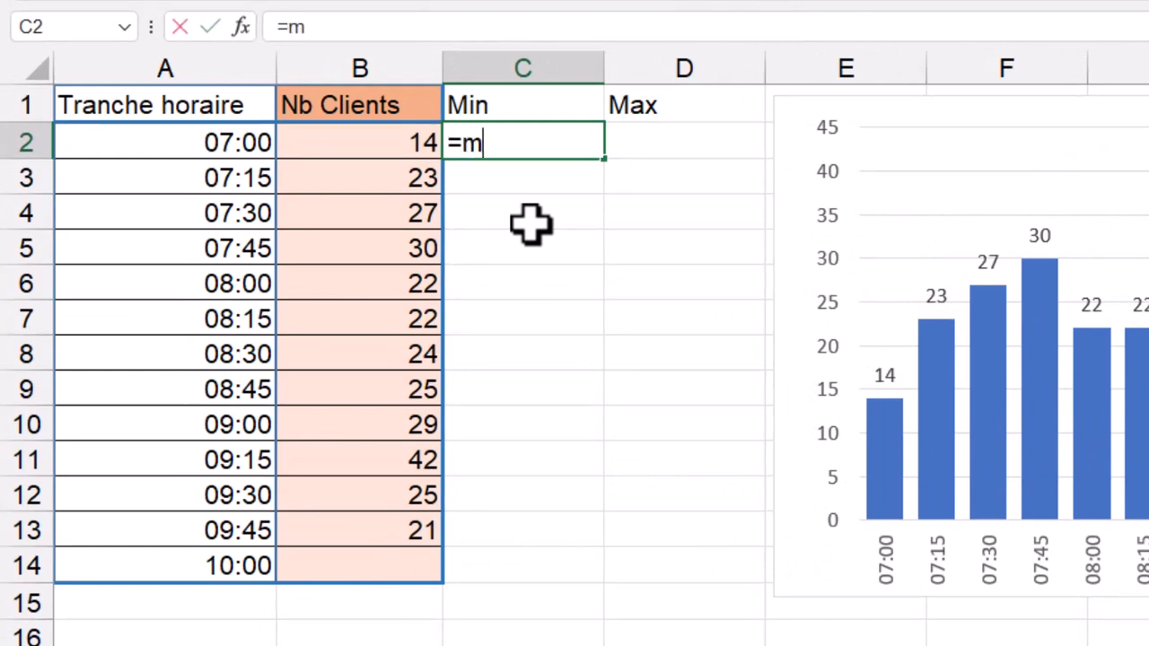
# Enter =MIN($B$2:$B$13)=B2 in C2 and fill the formula down to C13
pyautogui.write('in(')
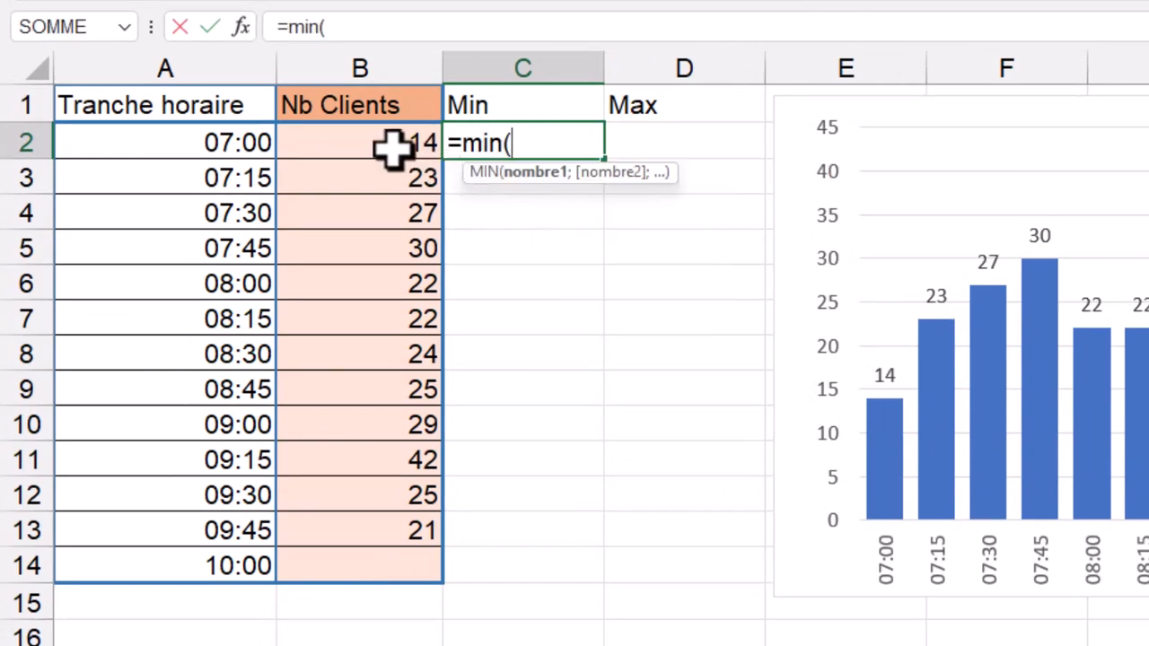
pyautogui.moveTo(390, 146); pyautogui.dragTo(359, 520)
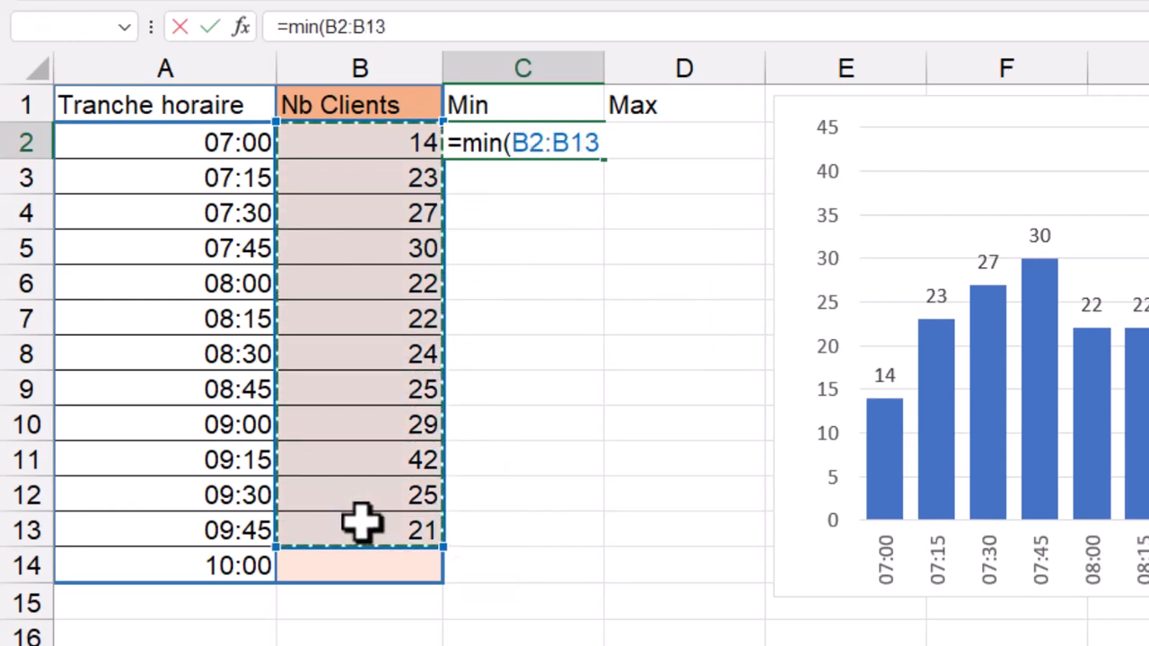
pyautogui.press('F4')
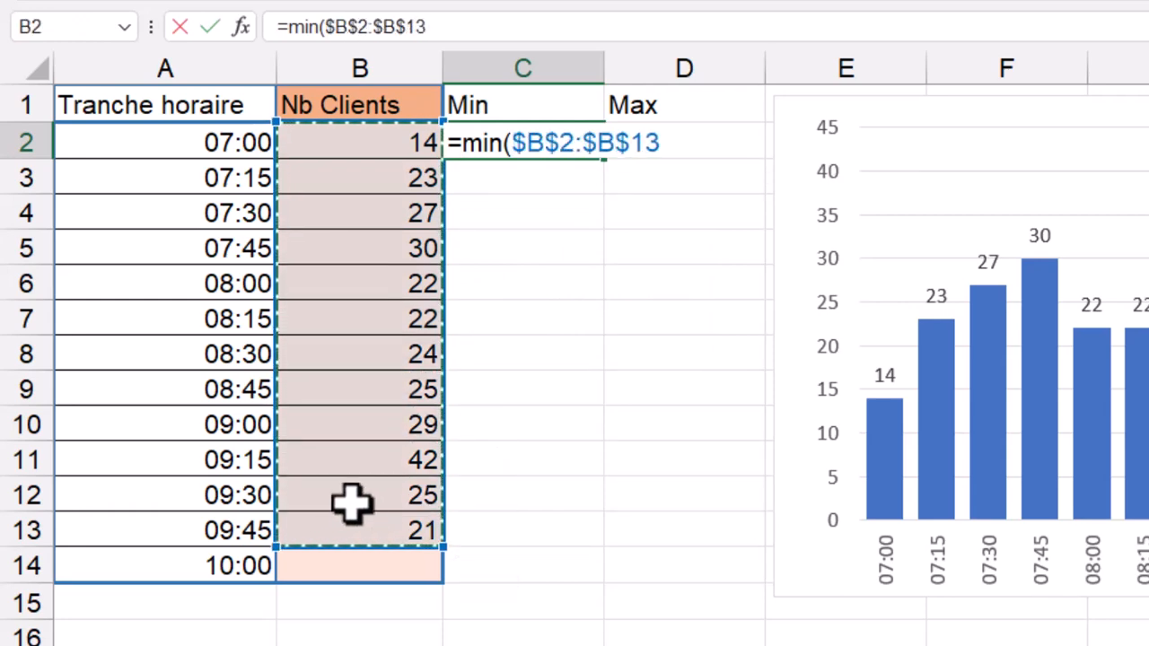
pyautogui.write(')=B2')
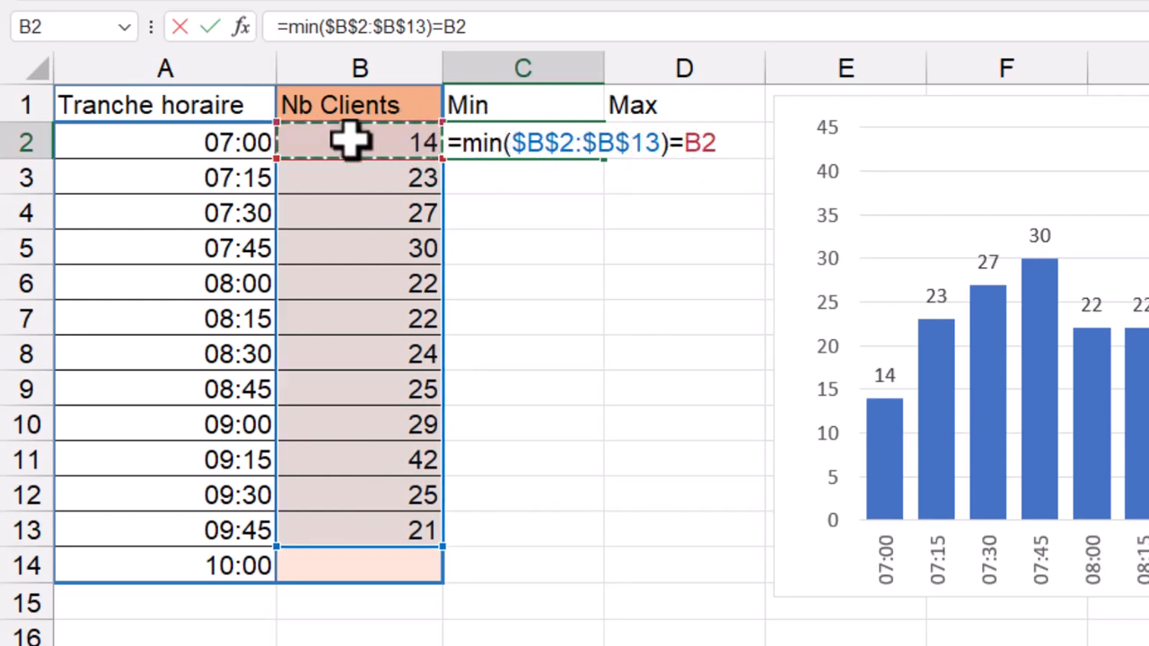
pyautogui.press('Return')
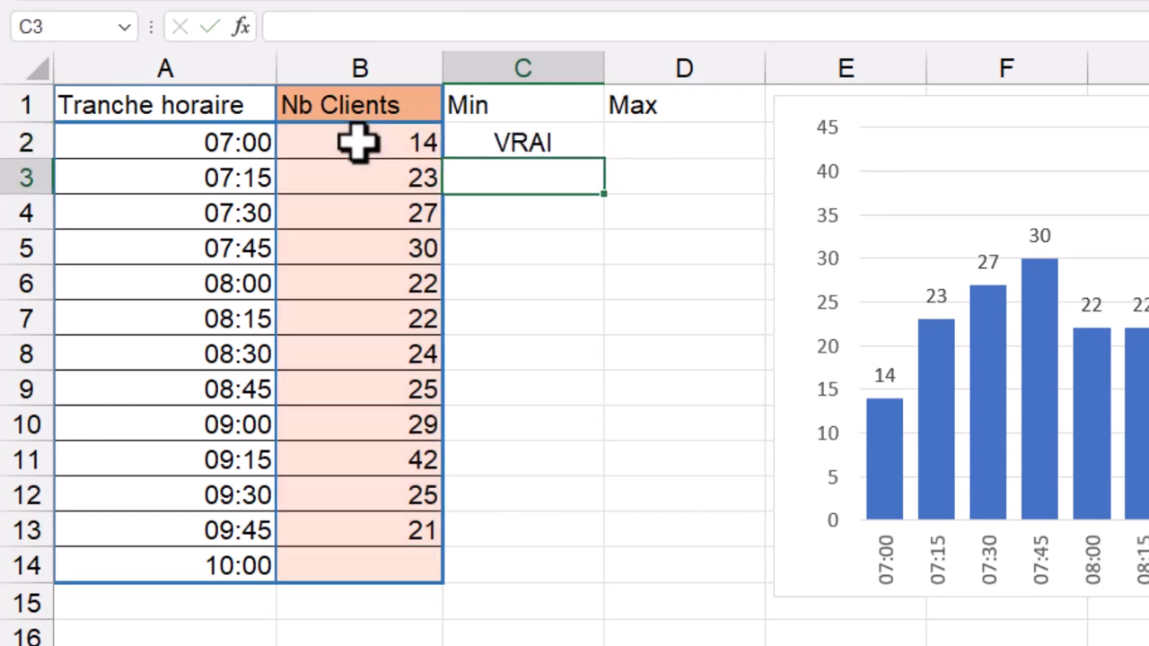
pyautogui.click(464, 136)
pyautogui.moveTo(604, 160); pyautogui.dragTo(587, 544)
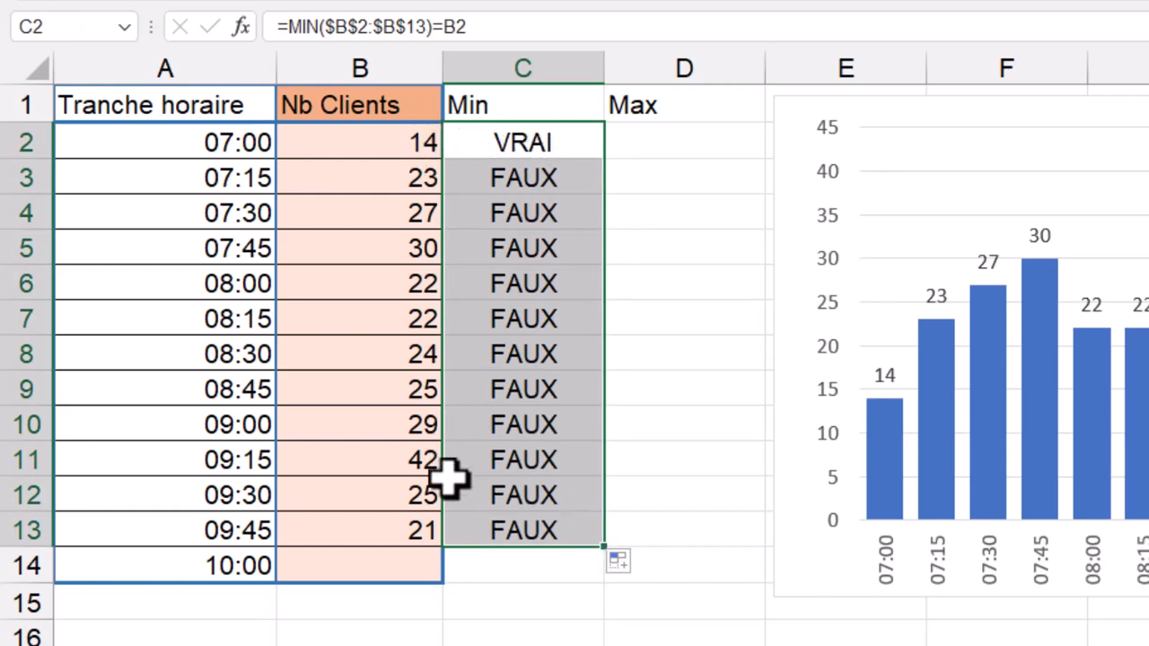
# Test the Min formulas by changing the client count in B13 to 7, and undo that change
pyautogui.click(411, 530)
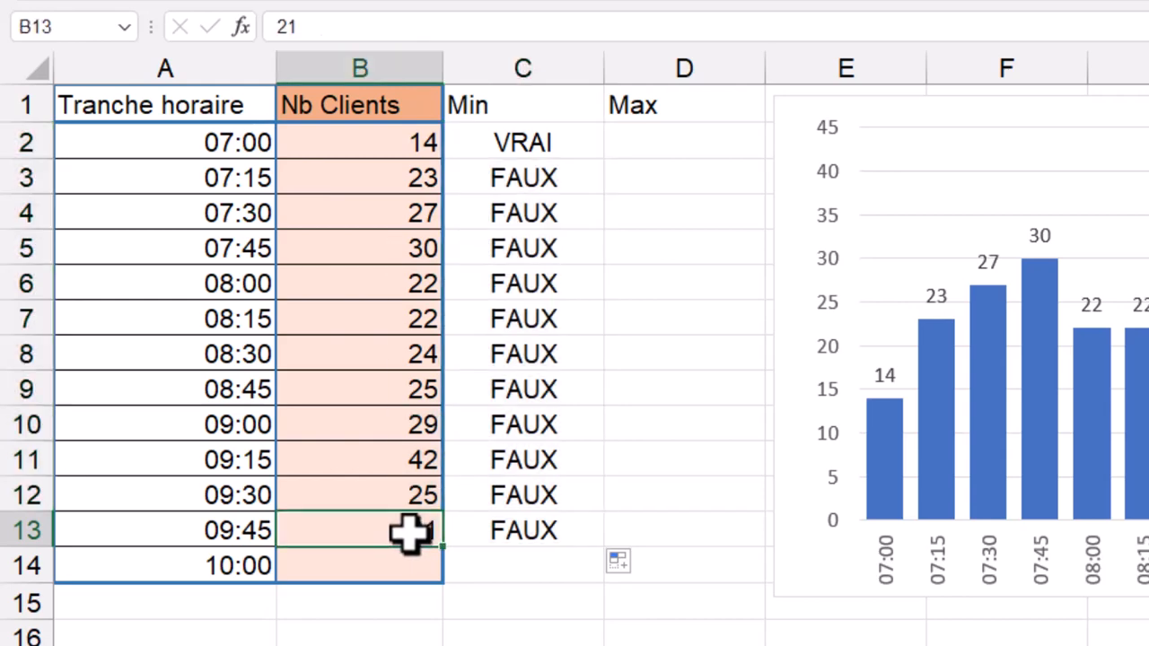
pyautogui.write('7')
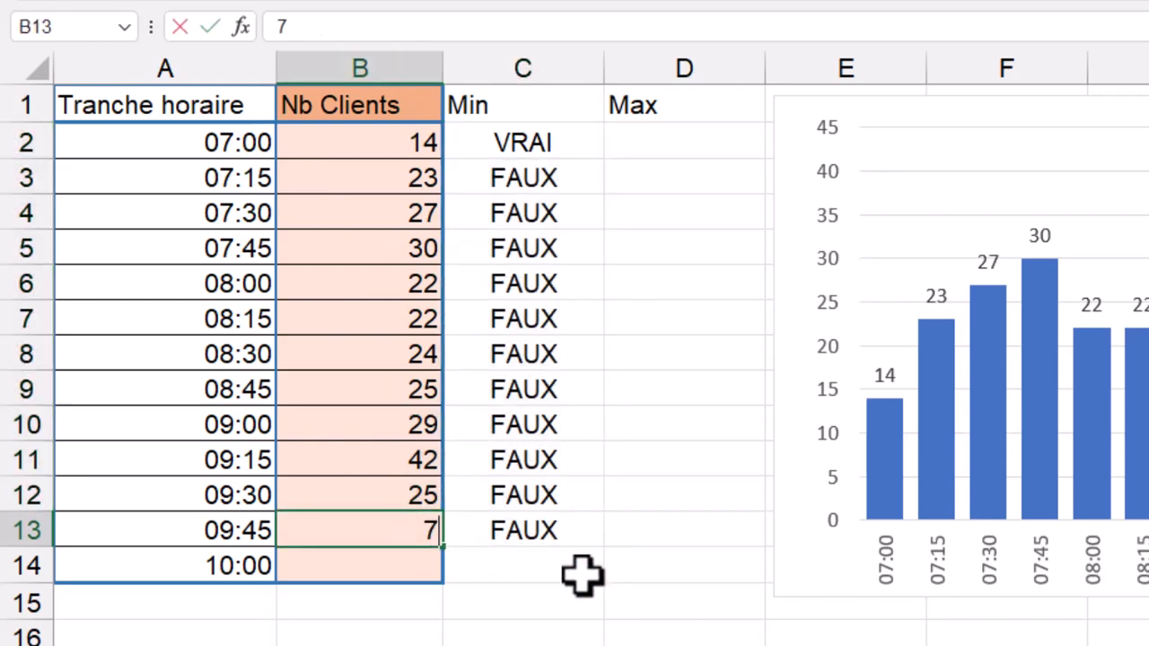
pyautogui.press('Return')
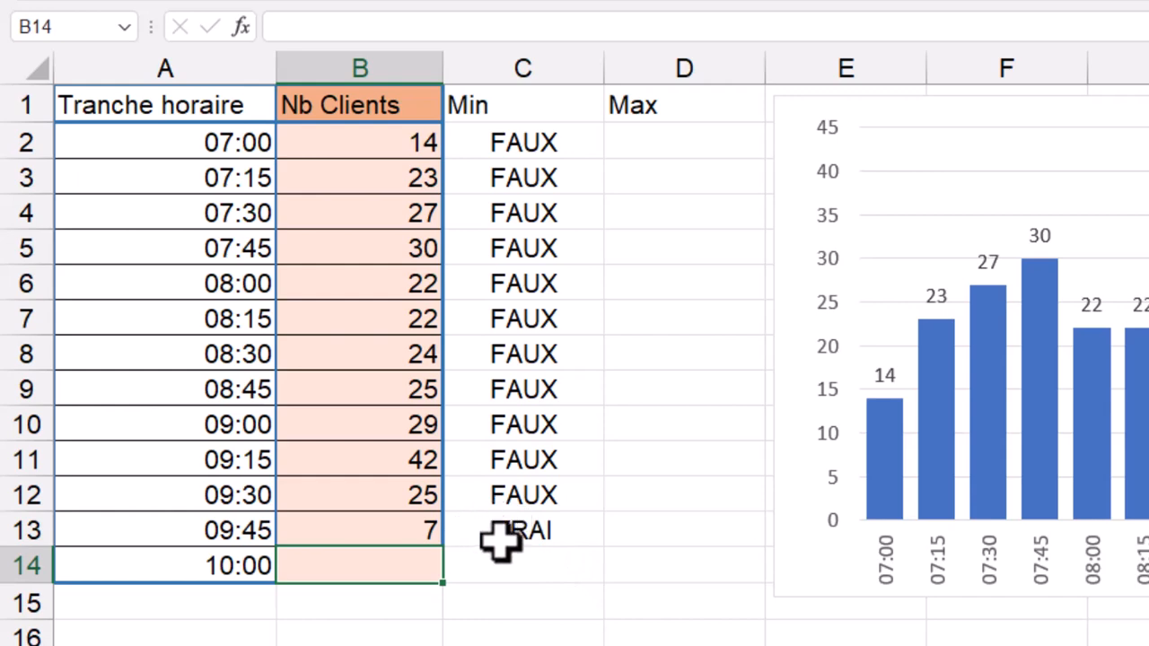
pyautogui.press('Up')
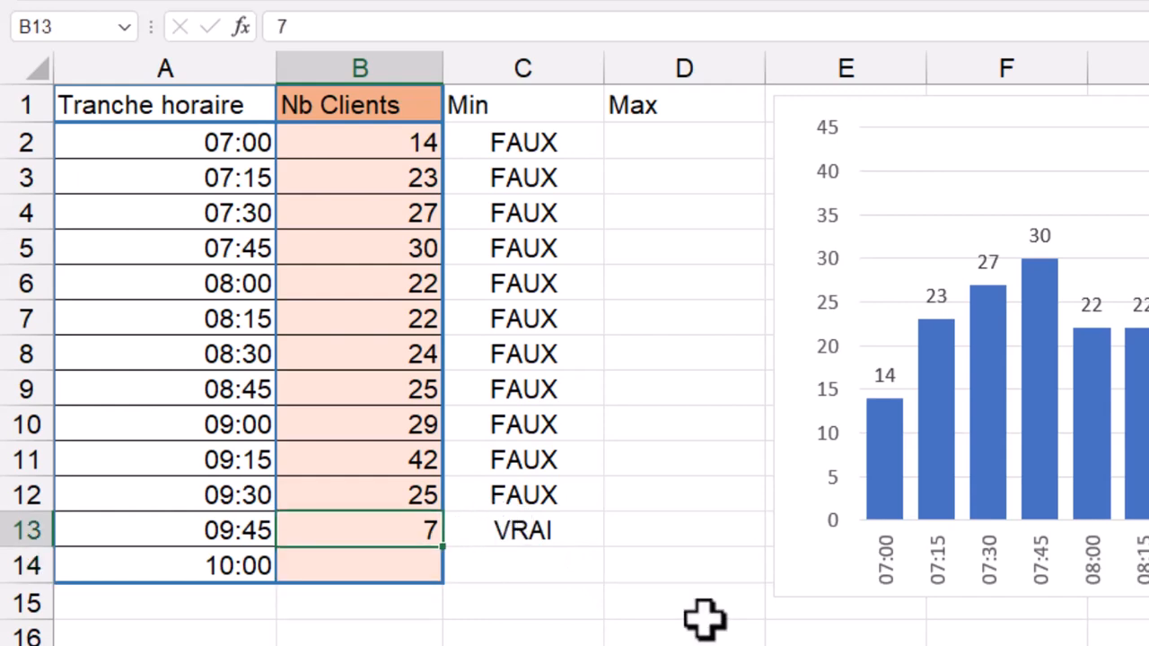
pyautogui.hotkey('ctrl', 'z')
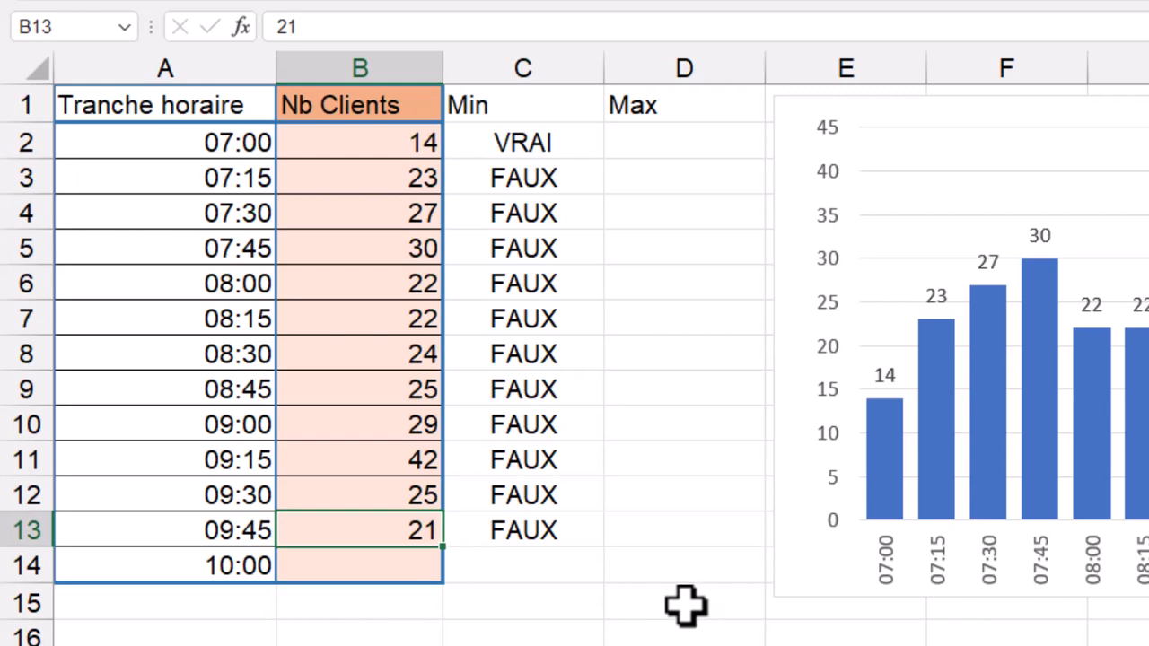
# Wrap the C2 test in an IF so it reads =SI(MIN($B$2:$B$13)=B2;B2;0), and fill it down to C13
pyautogui.click(505, 146)
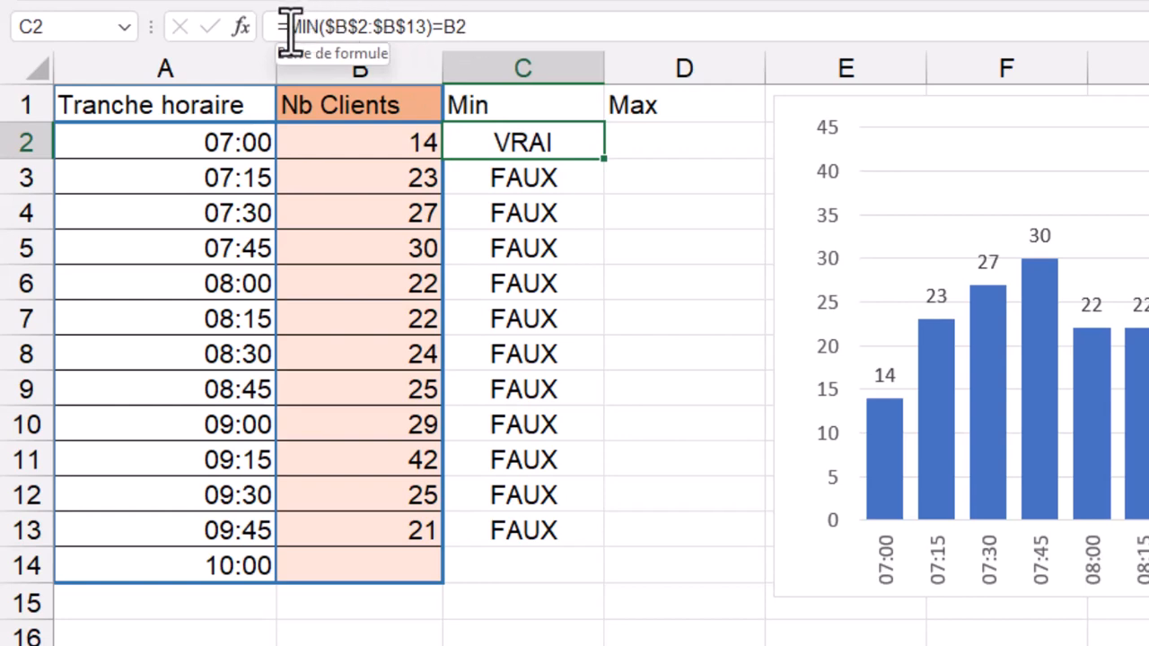
pyautogui.click(294, 27)
pyautogui.click(291, 27)
pyautogui.write('SI(')
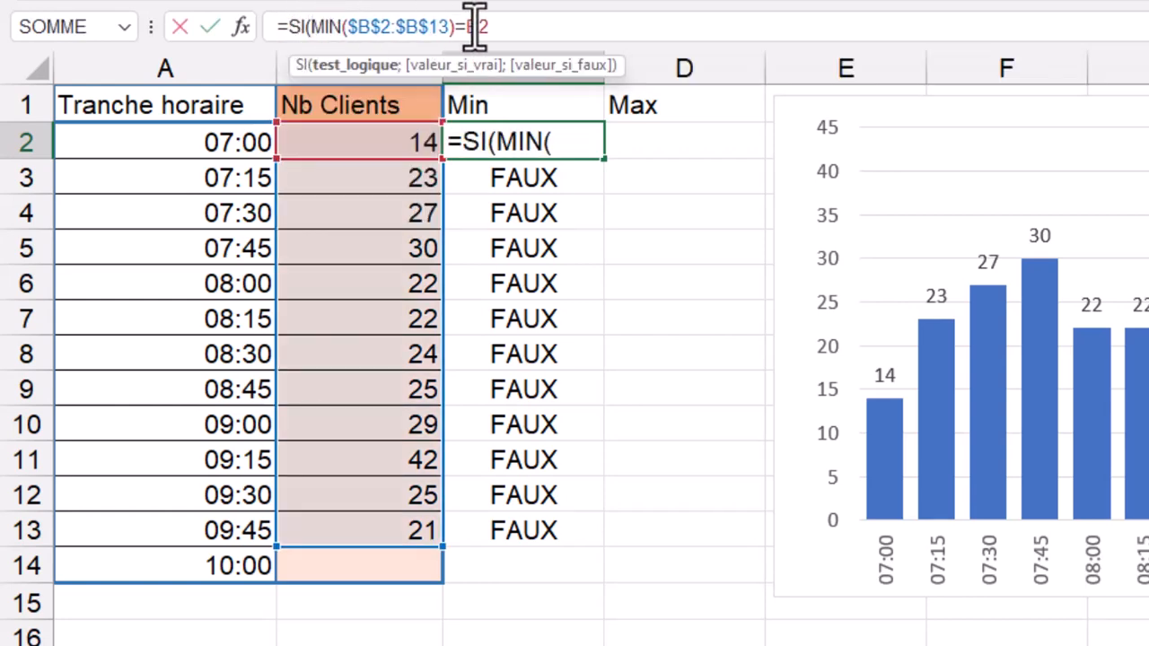
pyautogui.click(503, 27)
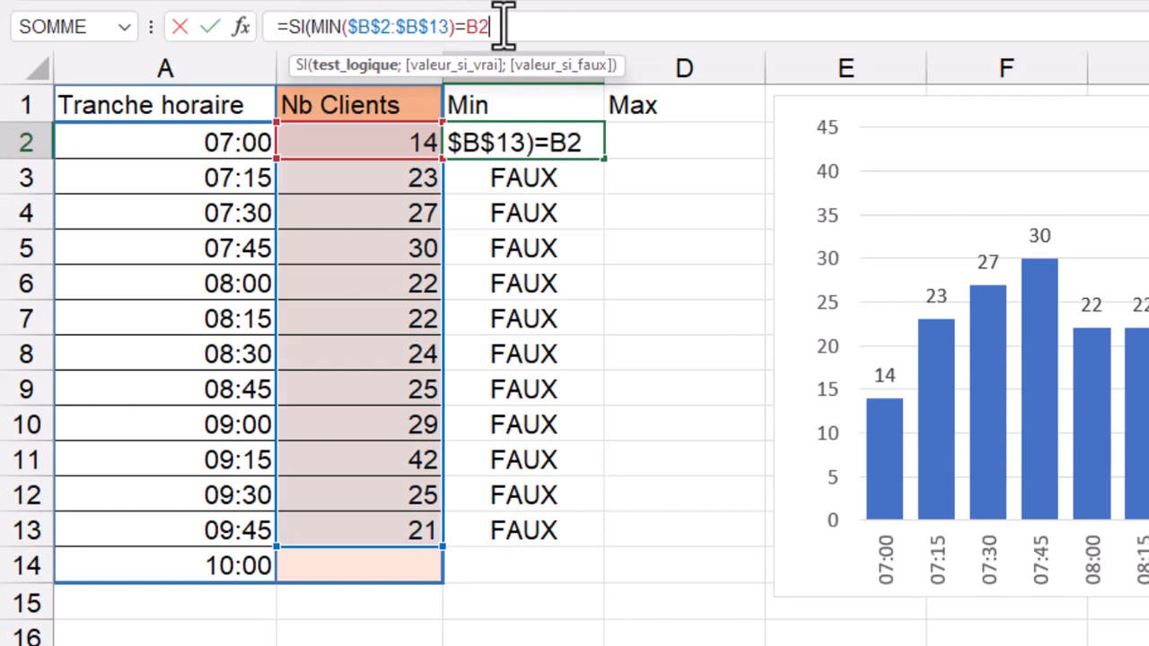
pyautogui.write(';')
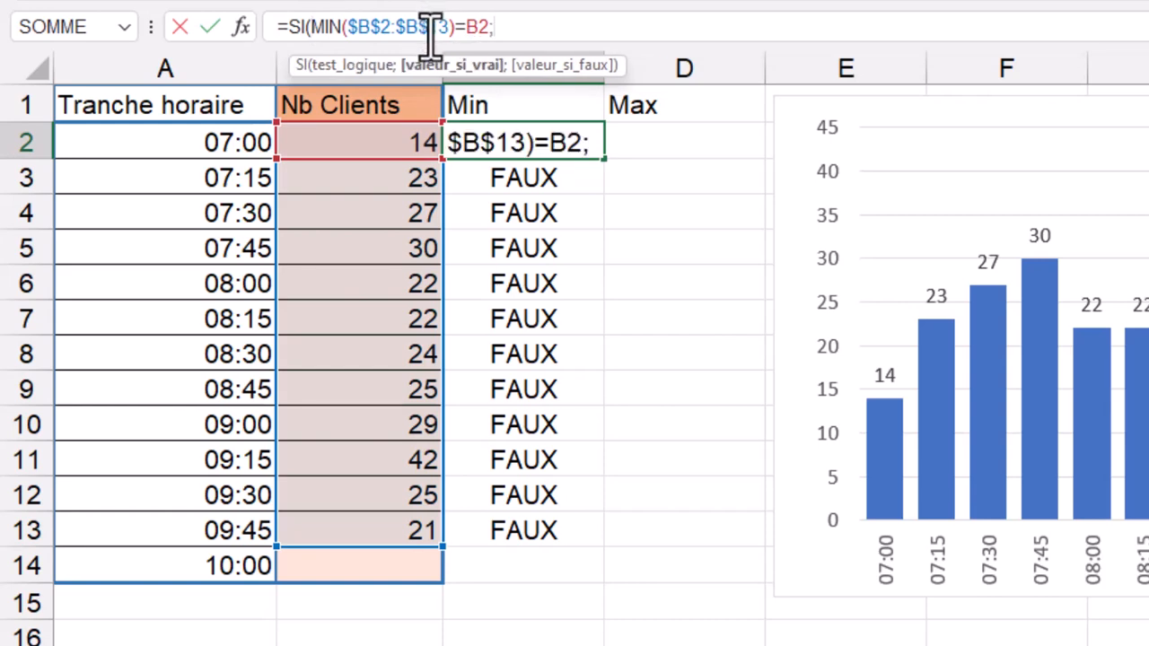
pyautogui.click(356, 142)
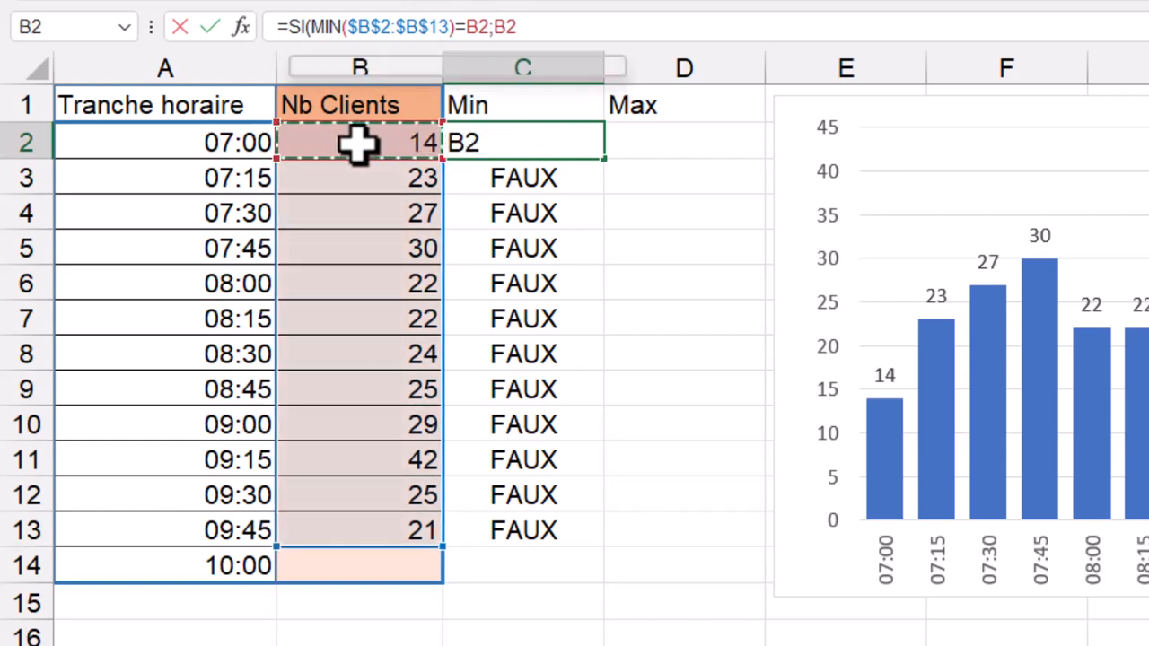
pyautogui.write(';')
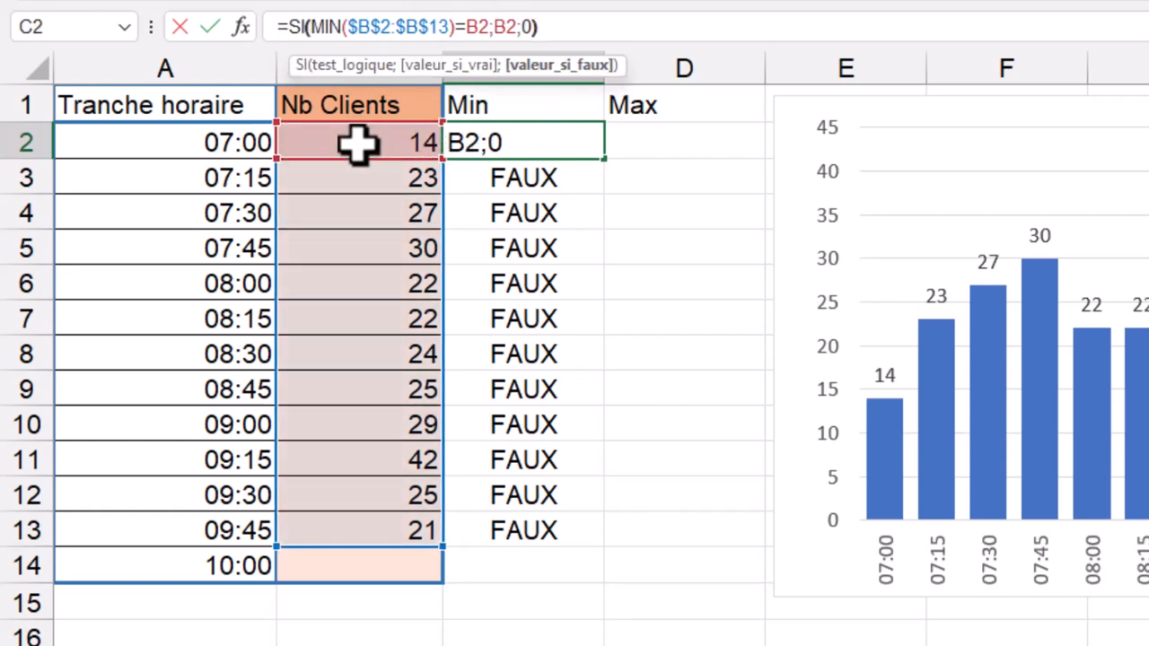
pyautogui.write('0)')
pyautogui.press('Return')
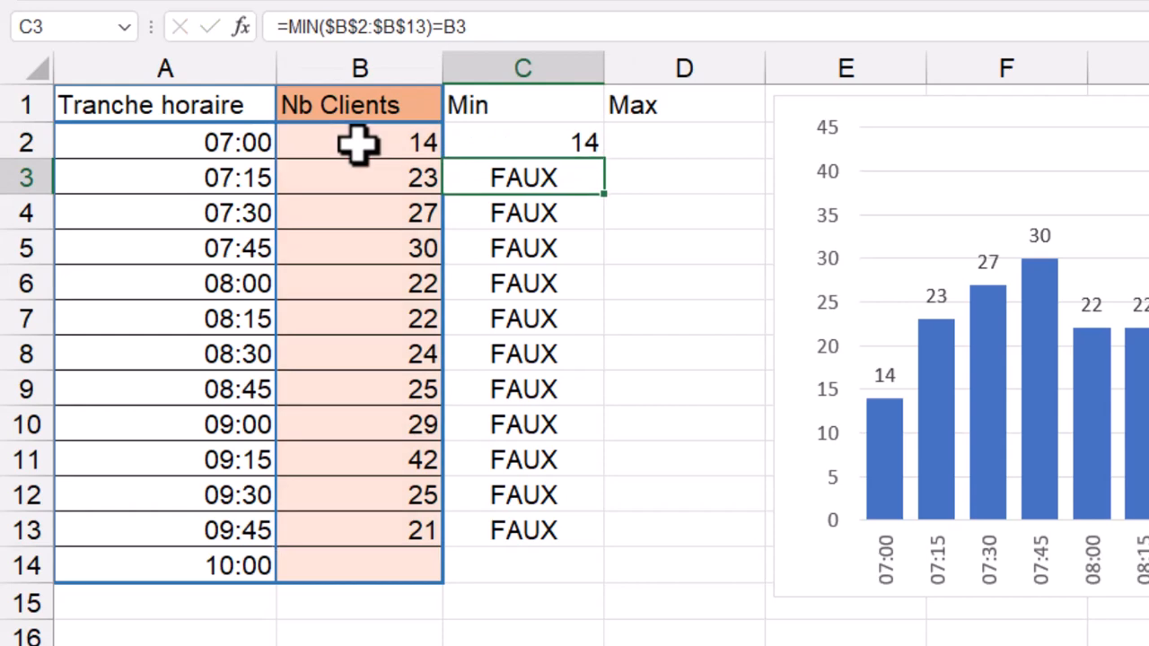
pyautogui.click(526, 148)
pyautogui.moveTo(610, 161); pyautogui.dragTo(598, 530)
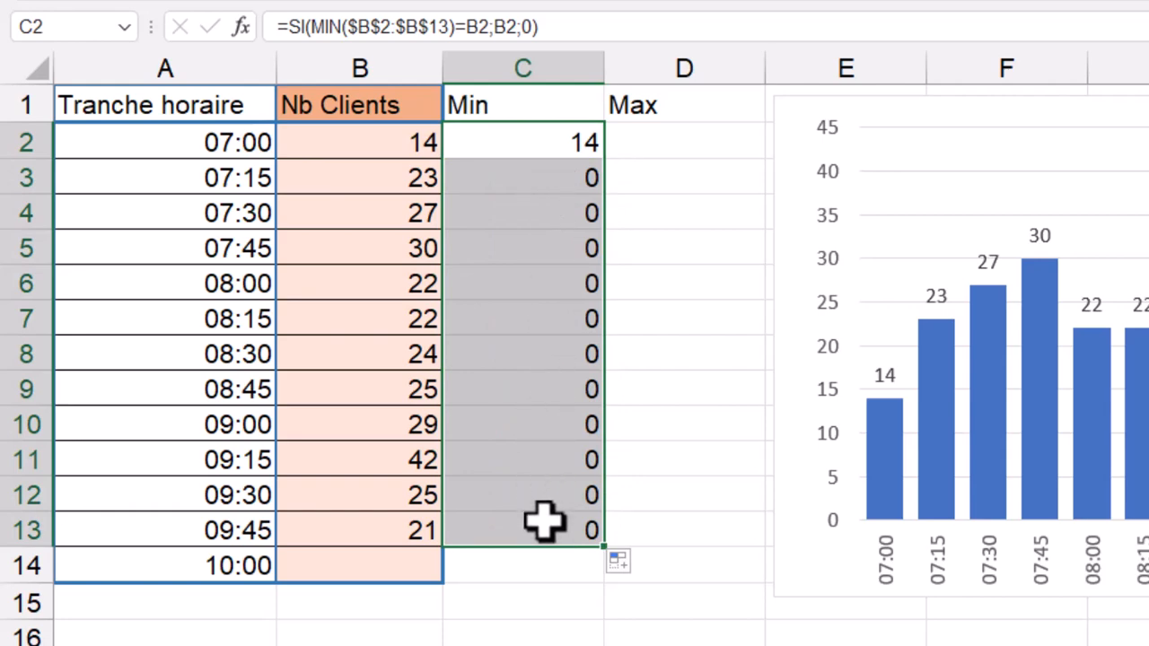
pyautogui.click(535, 138)
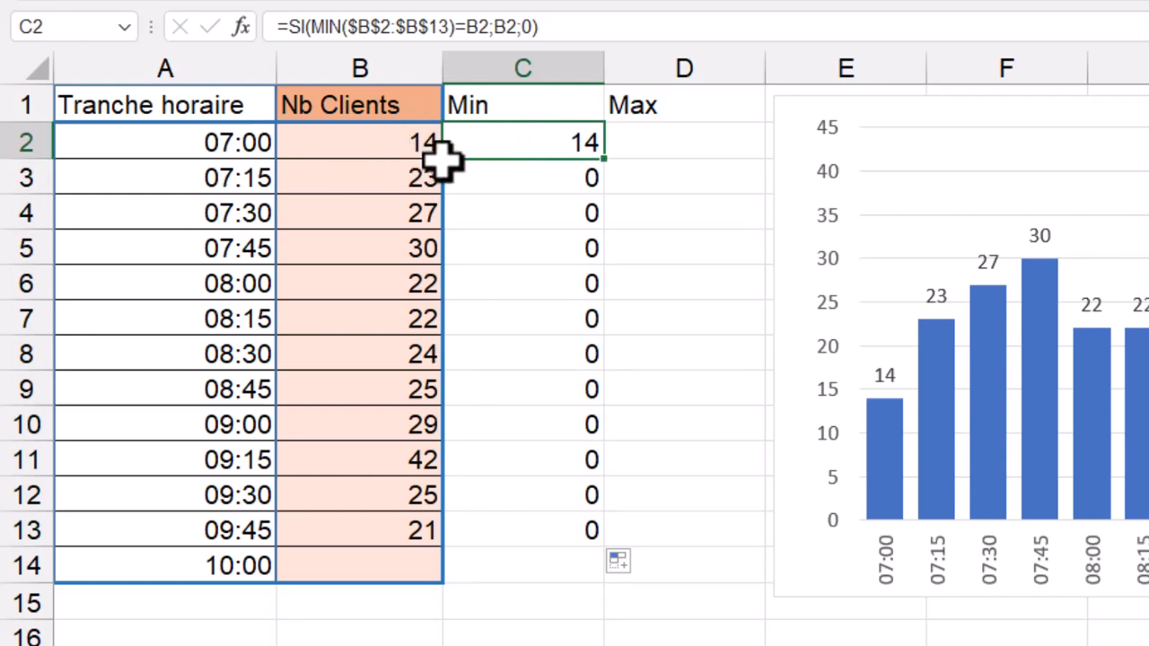
# Enter =SI(MAX($B$2:$B$13)=B2;B2;0) in D2 and fill the formula down to D13
pyautogui.click(639, 143)
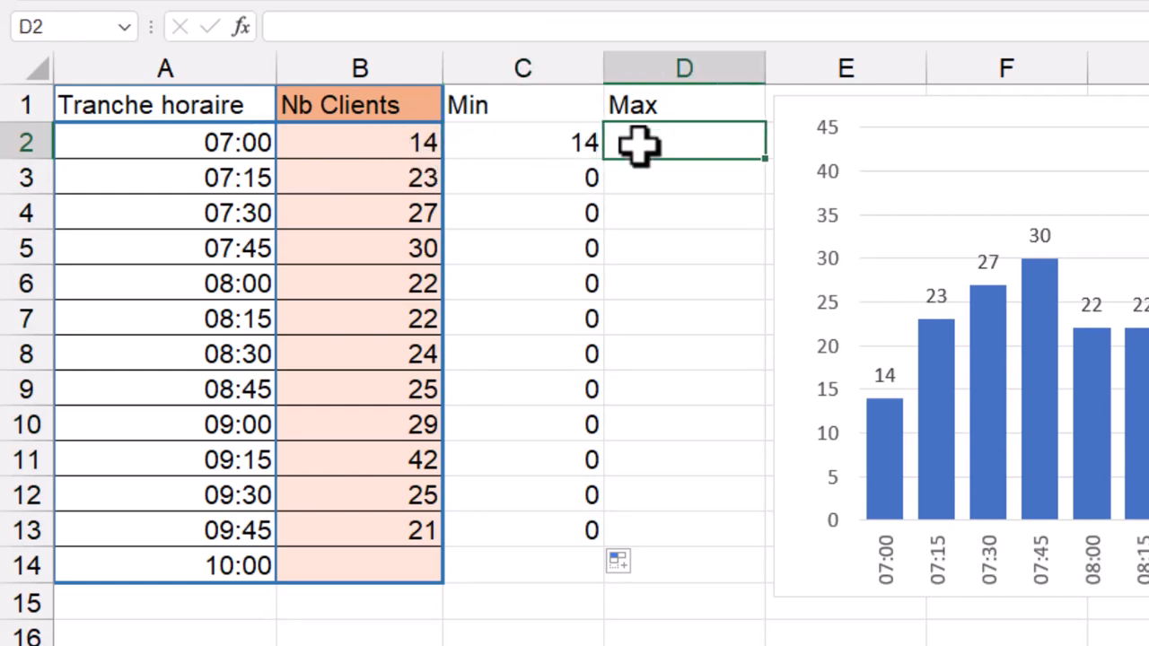
pyautogui.write('=si(')
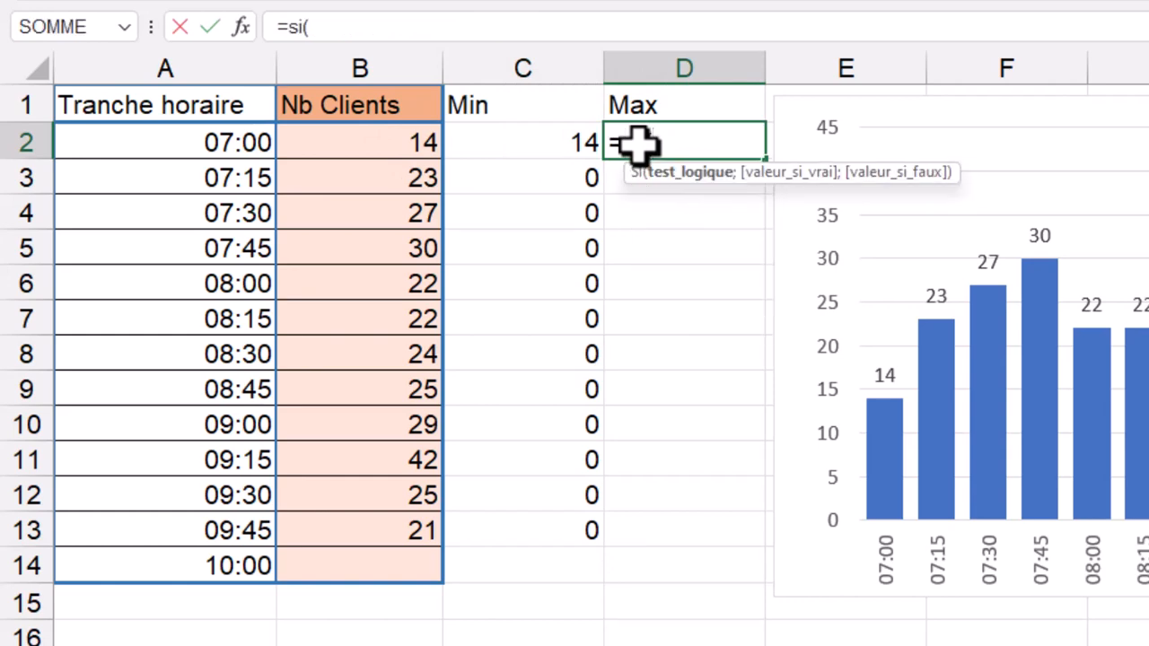
pyautogui.write('MAX(')
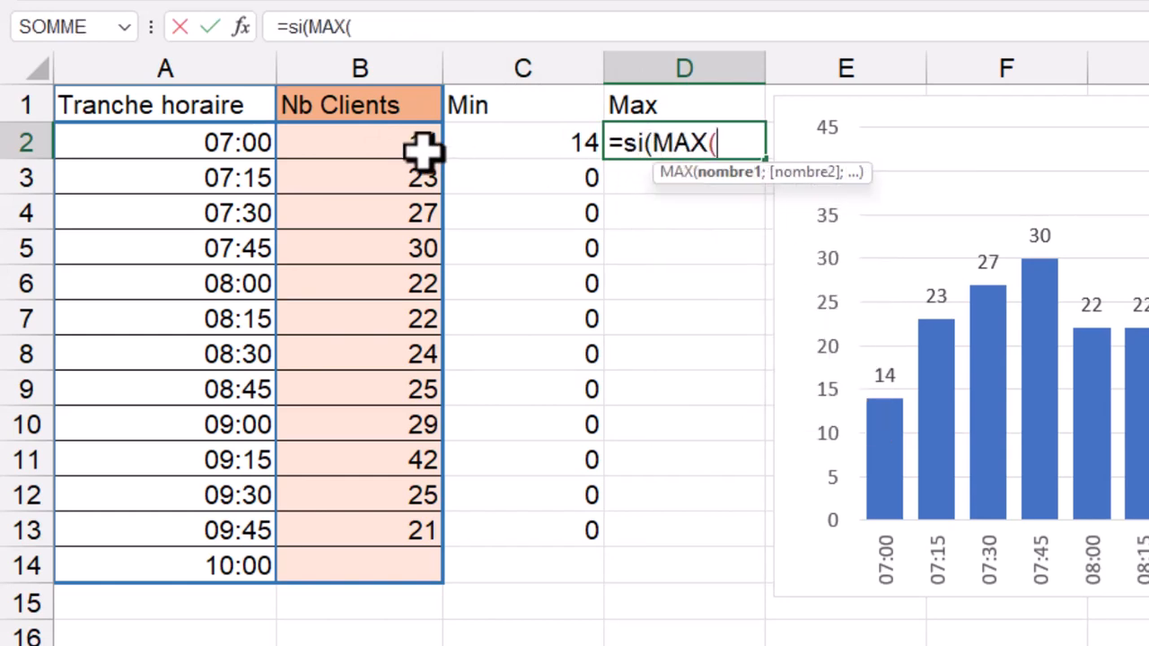
pyautogui.moveTo(423, 149); pyautogui.dragTo(352, 513)
pyautogui.press('F4')
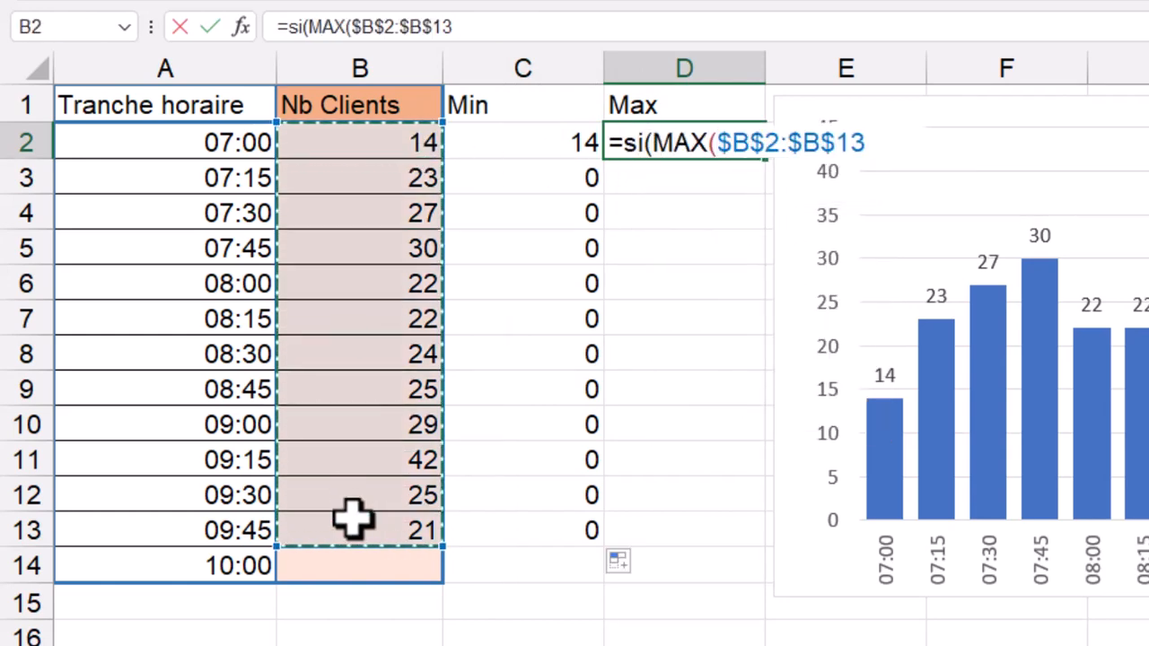
pyautogui.write(')=')
pyautogui.click(377, 140)
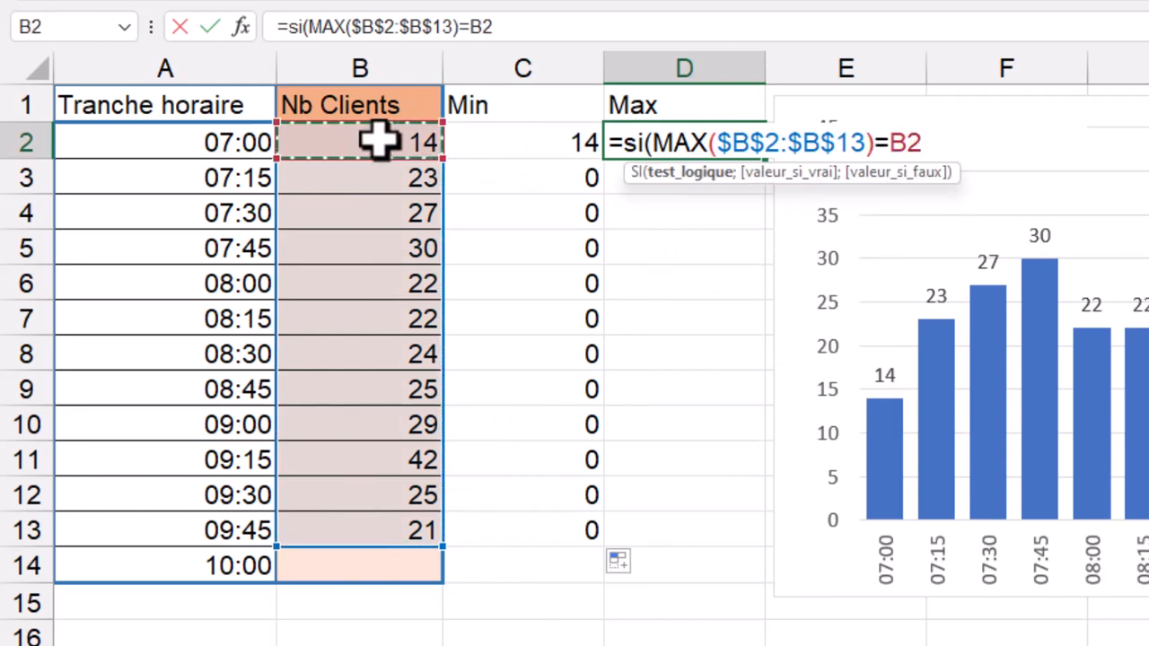
pyautogui.write(';')
pyautogui.click(377, 140)
pyautogui.write(';0')
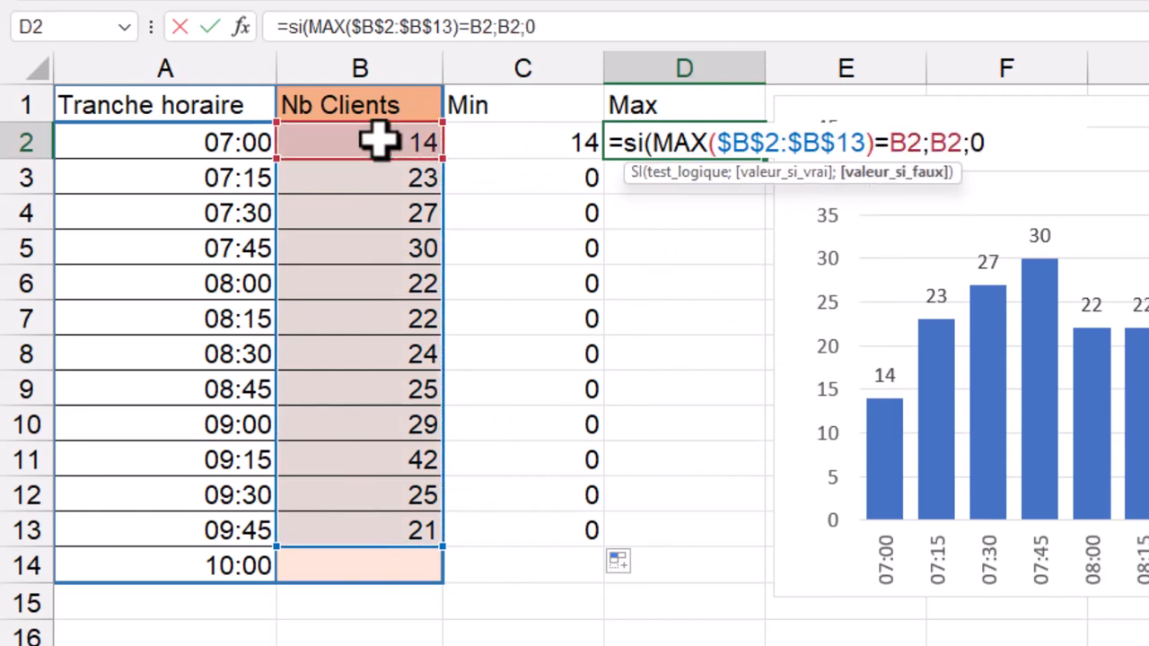
pyautogui.write(')')
pyautogui.press('Return')
pyautogui.click(664, 142)
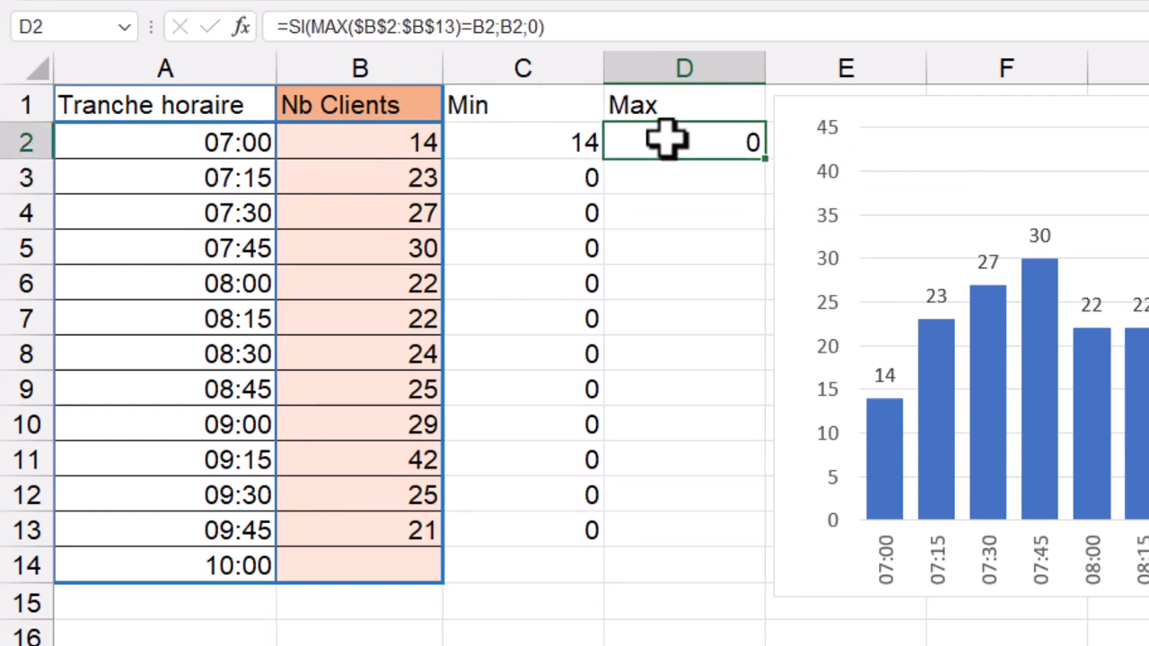
pyautogui.moveTo(766, 144); pyautogui.dragTo(744, 544)
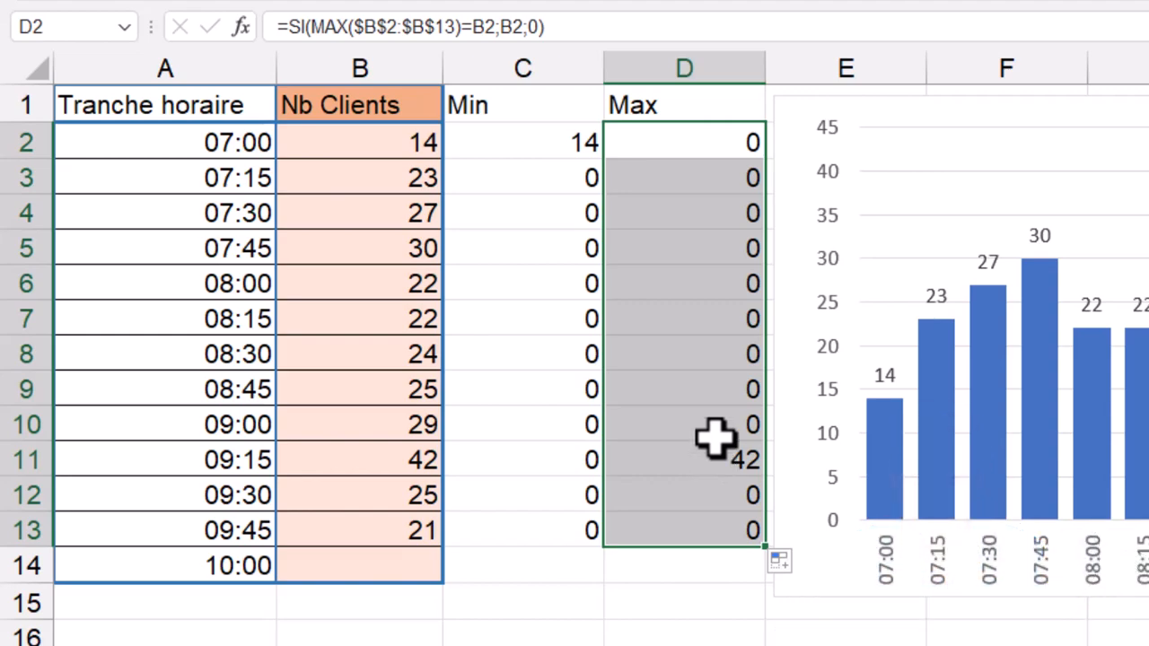
# Copy the Min column C1:C13 and paste it into the column chart as an additional data series
pyautogui.moveTo(530, 110); pyautogui.dragTo(523, 518)
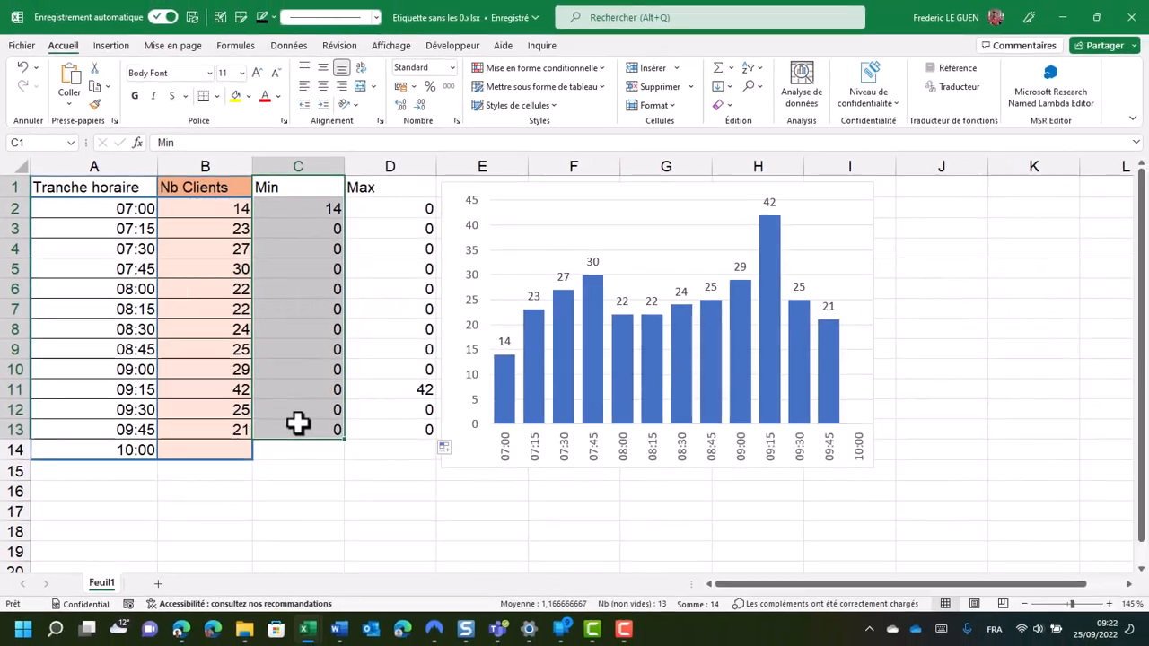
pyautogui.hotkey('ctrl', 'c')
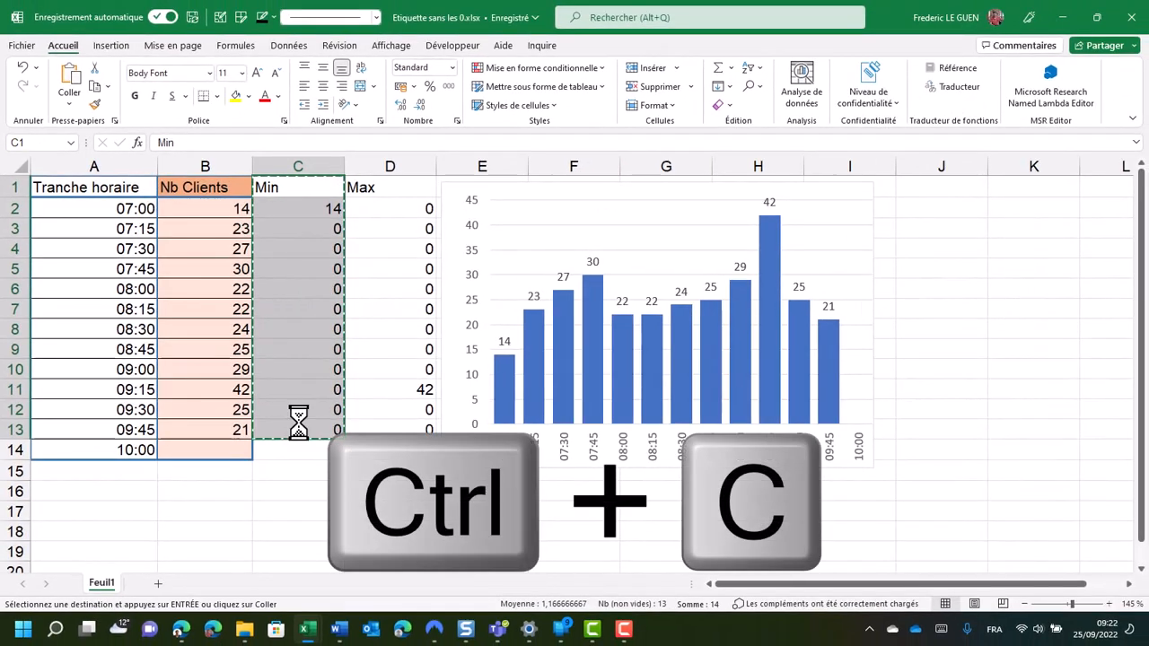
pyautogui.click(864, 198)
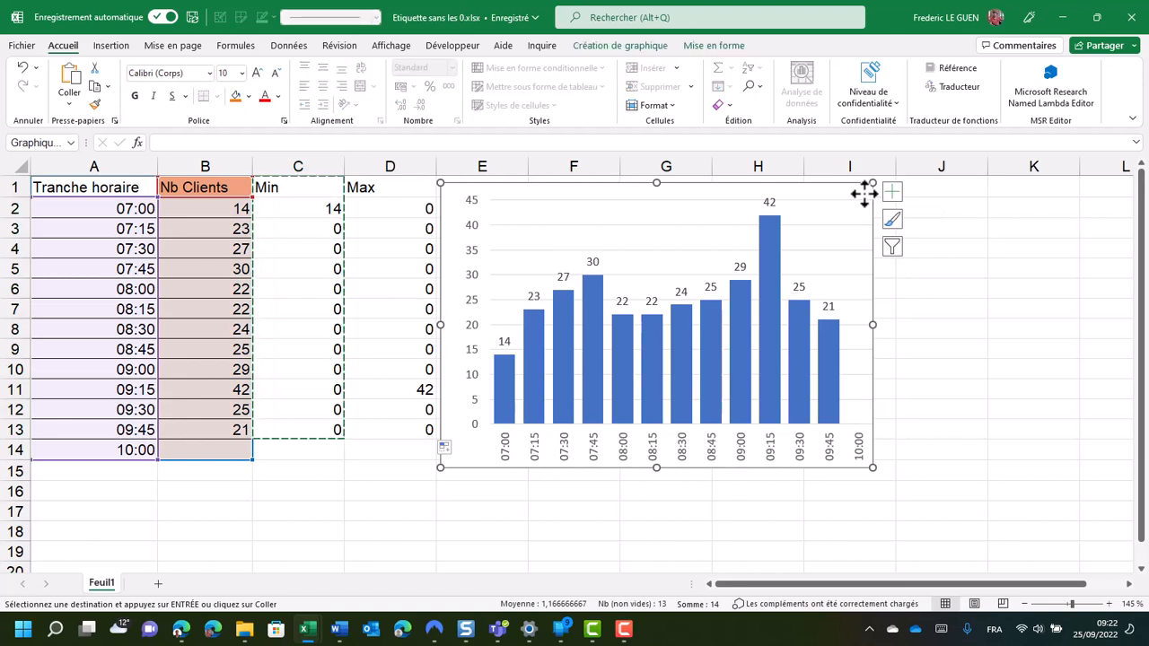
pyautogui.hotkey('ctrl', 'v')
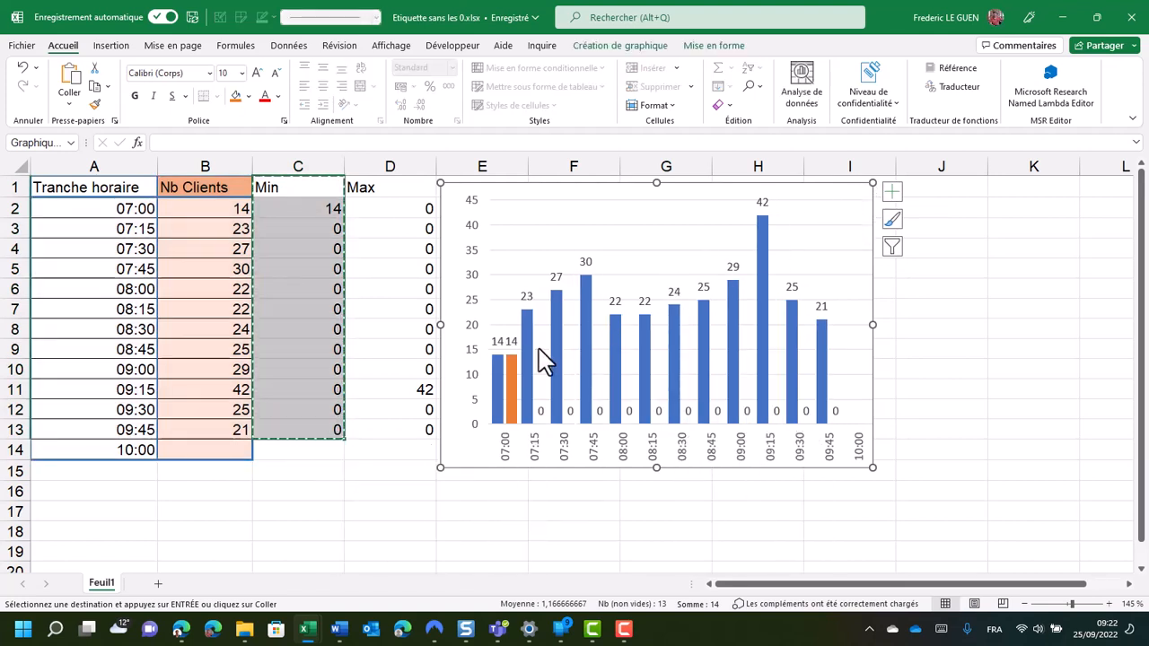
# Copy the Max column D1:D13 and paste it into the column chart as an additional data series
pyautogui.moveTo(511, 381)
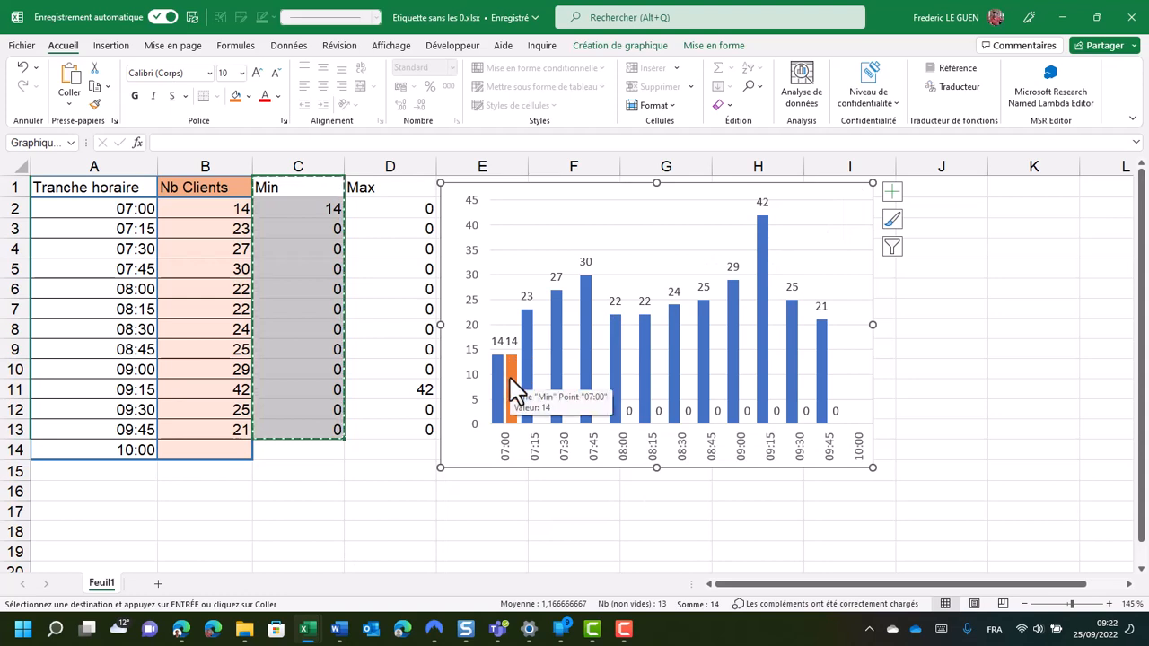
pyautogui.moveTo(395, 186); pyautogui.dragTo(386, 428)
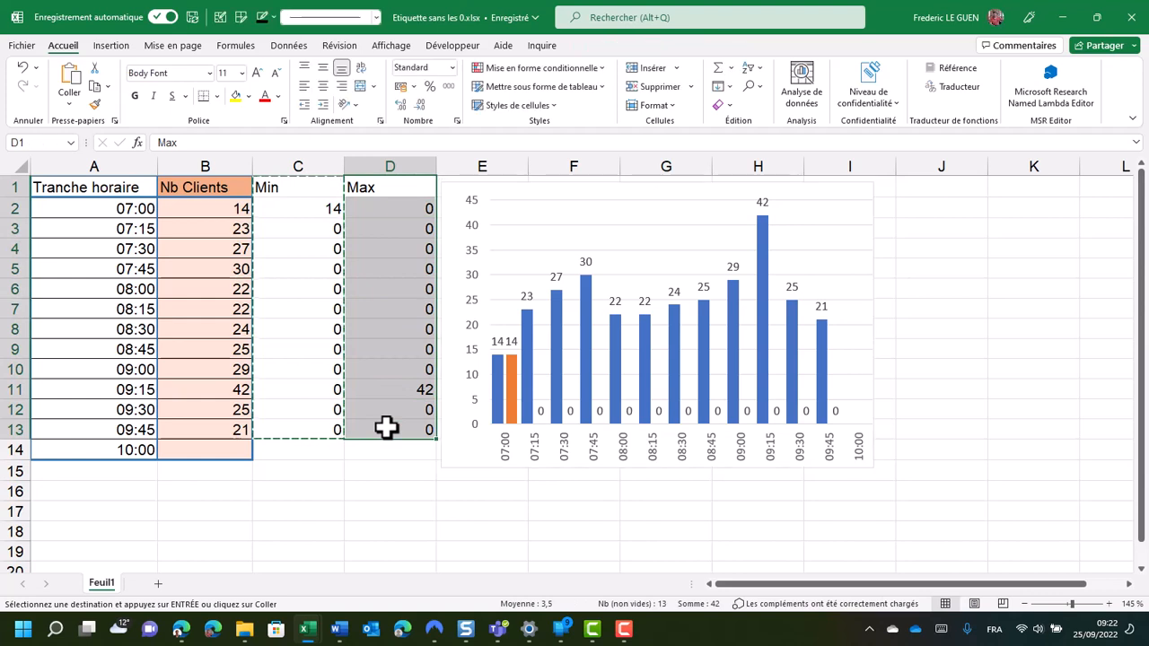
pyautogui.hotkey('ctrl', 'c')
pyautogui.click(864, 216)
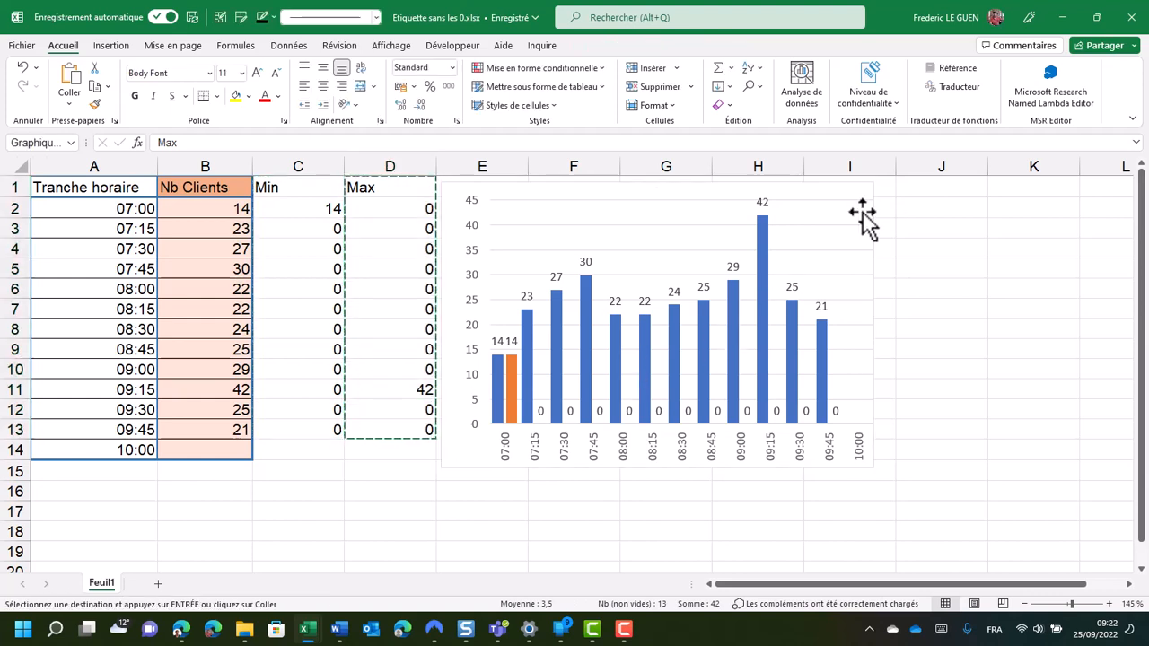
pyautogui.click(614, 186)
pyautogui.hotkey('ctrl', 'v')
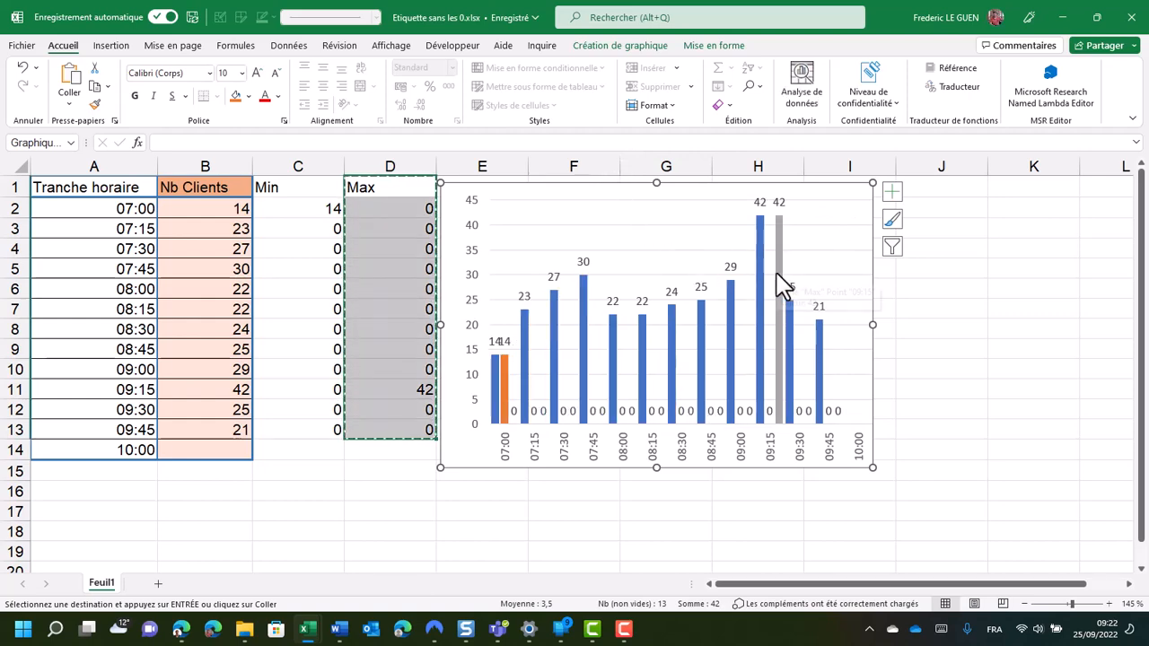
# Change the fill colour of the Max series in the column chart to standard red
pyautogui.moveTo(777, 274)
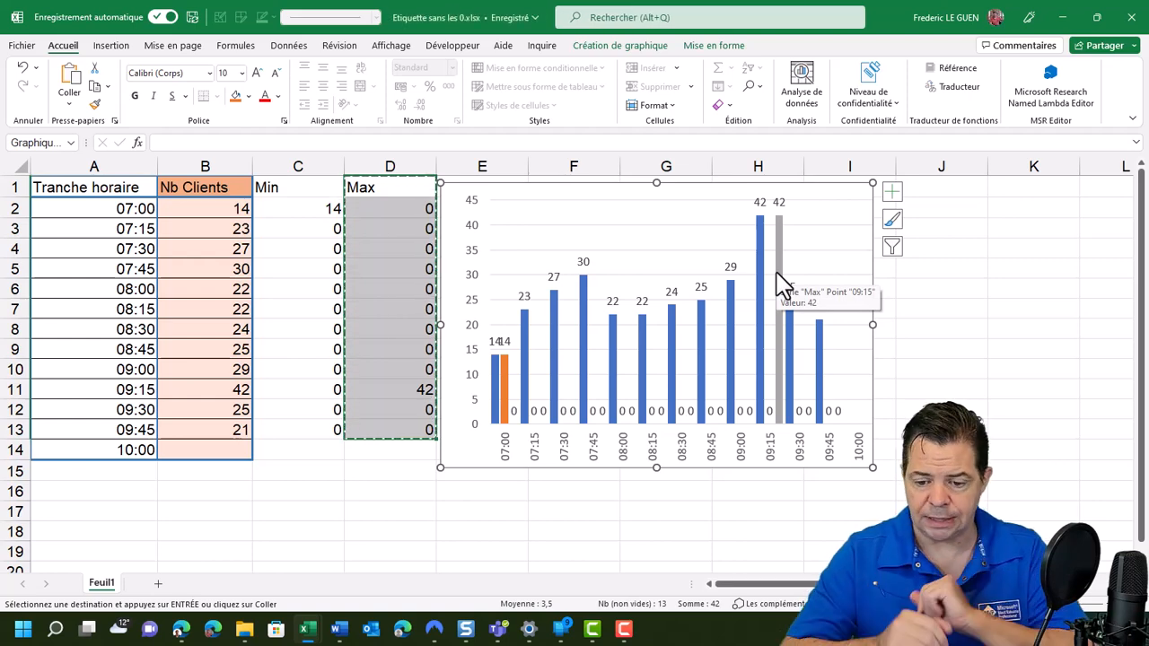
pyautogui.click(779, 298)
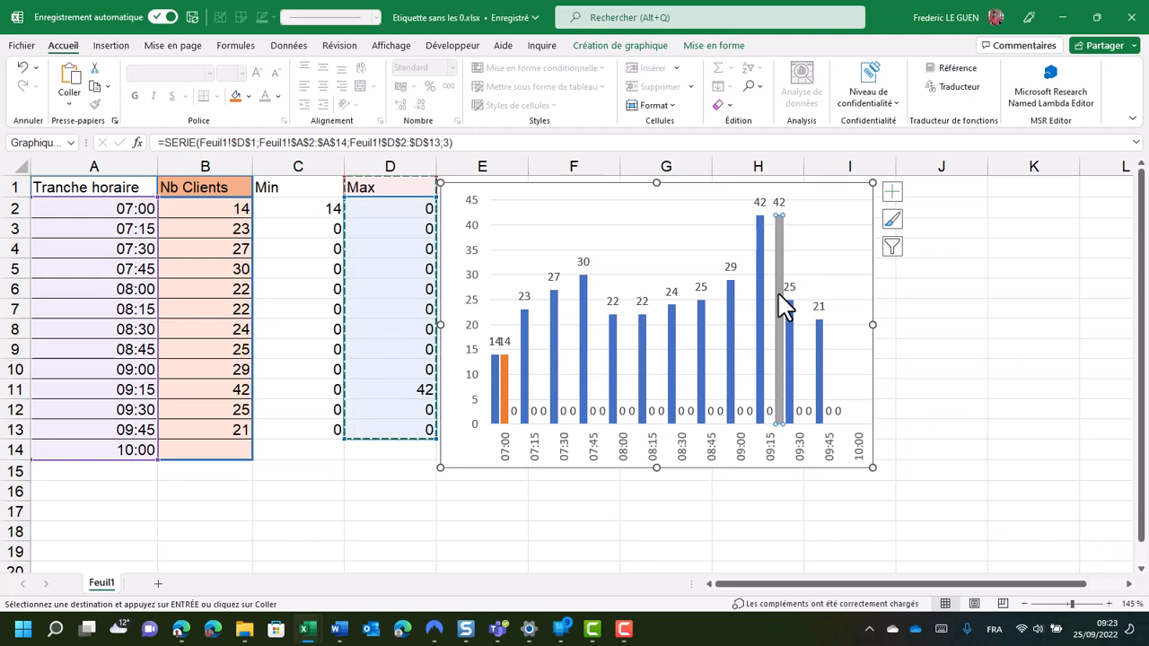
pyautogui.doubleClick(776, 291)
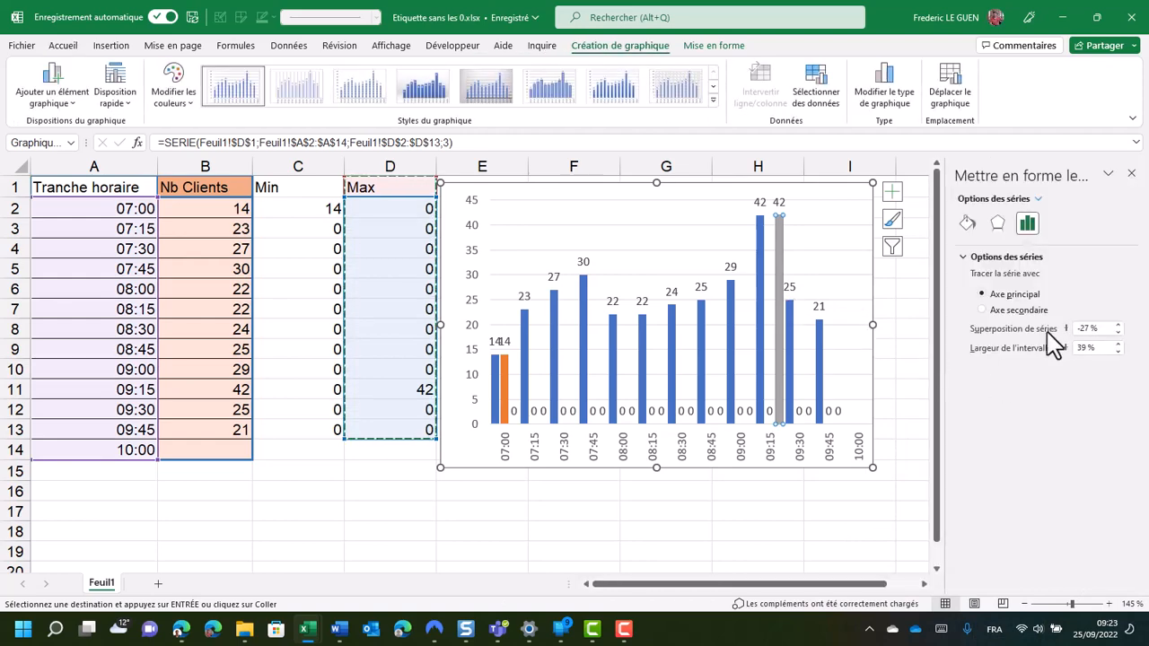
pyautogui.click(965, 222)
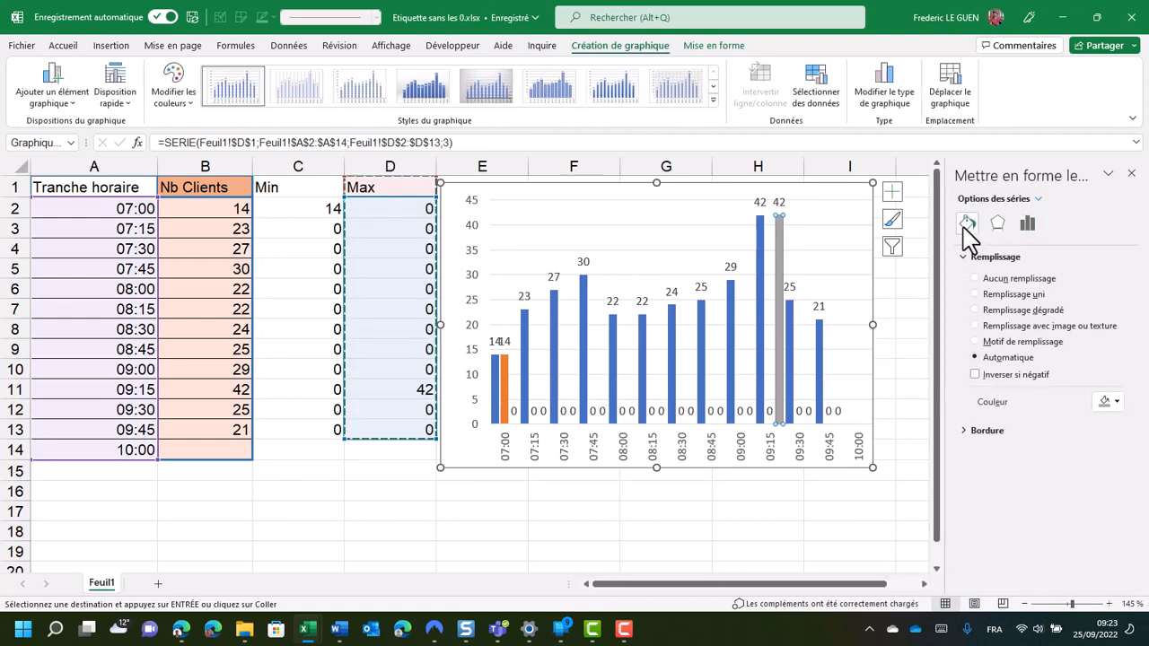
pyautogui.click(1116, 402)
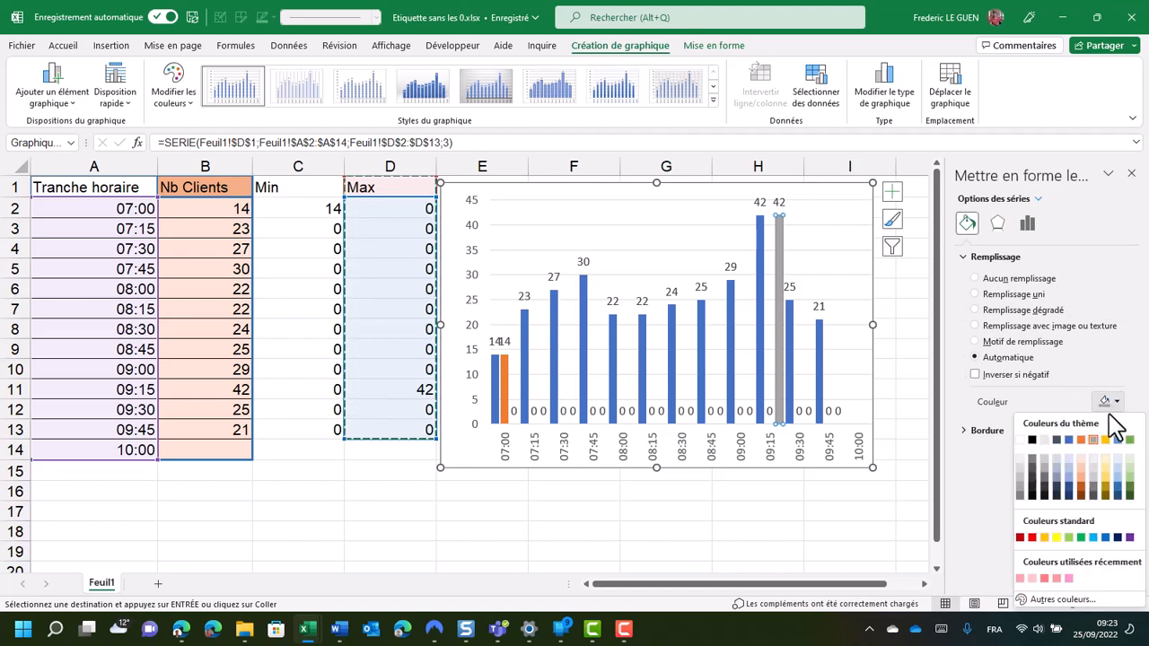
pyautogui.click(1032, 537)
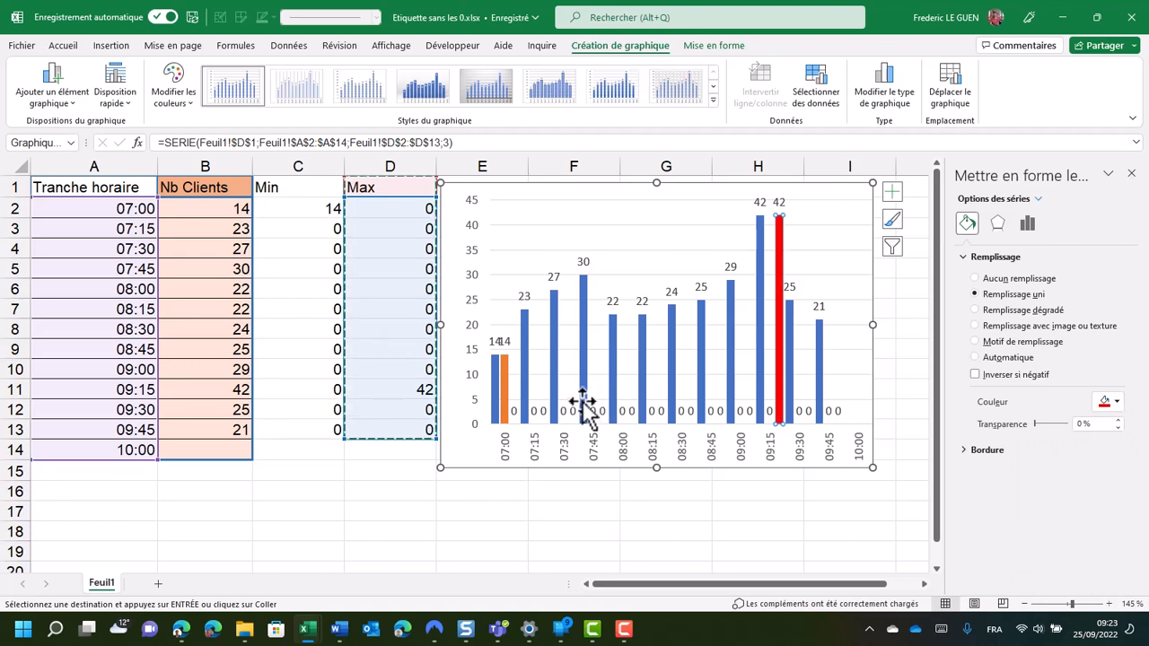
# Change the fill colour of the Min series in the column chart to standard green
pyautogui.click(505, 392)
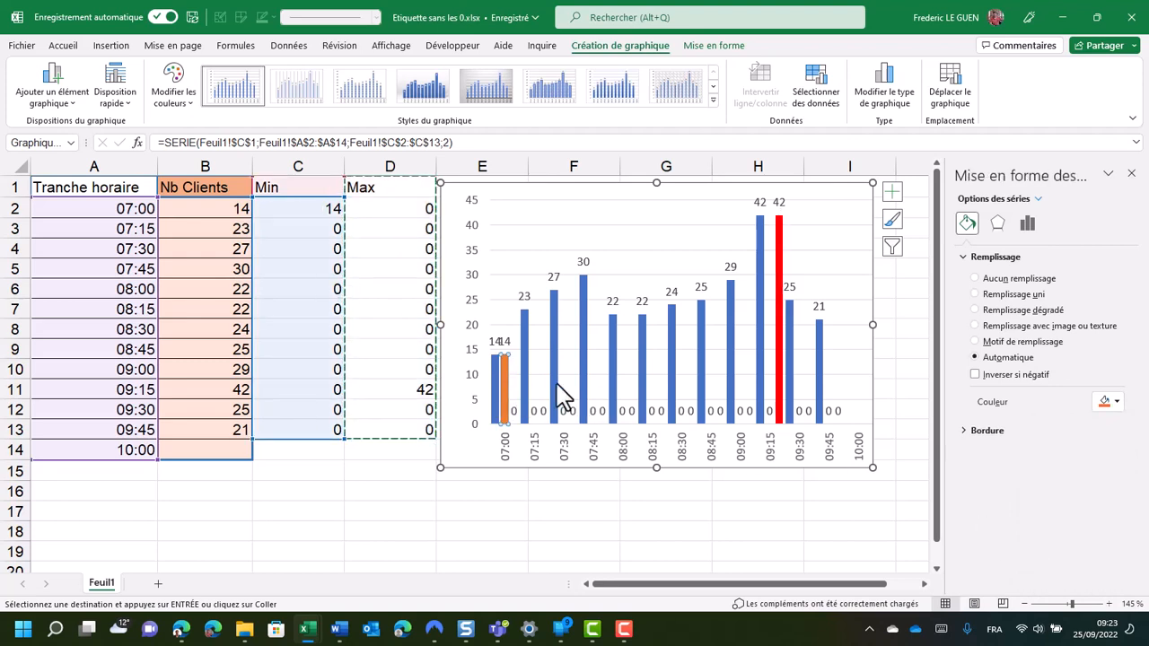
pyautogui.click(1116, 402)
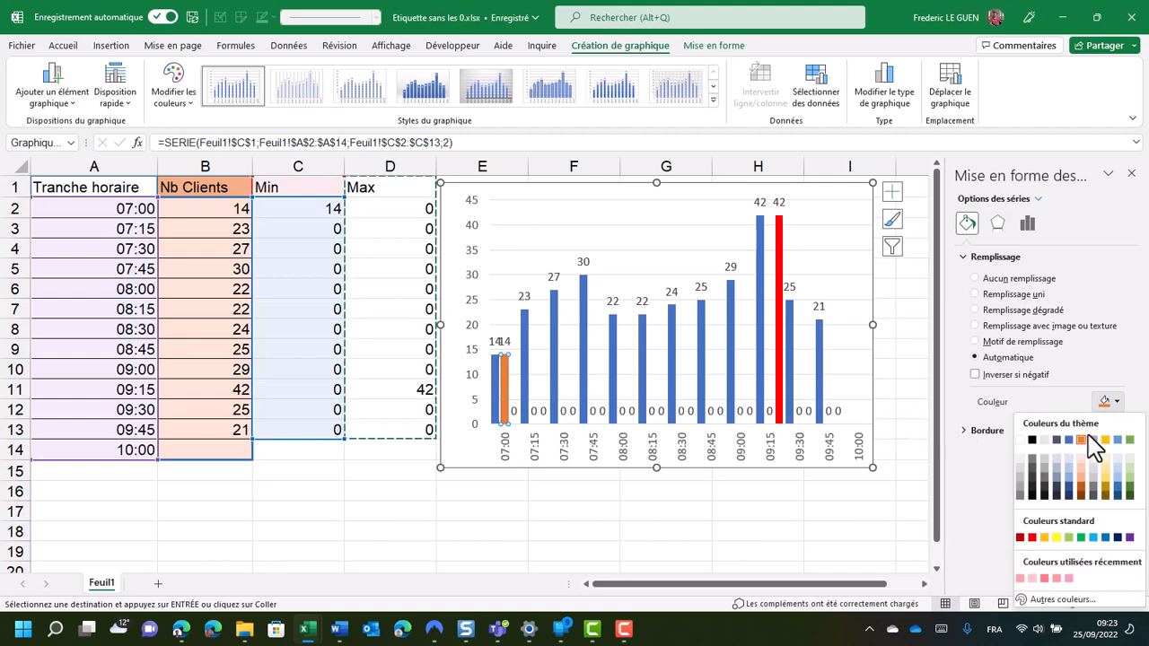
pyautogui.click(1081, 538)
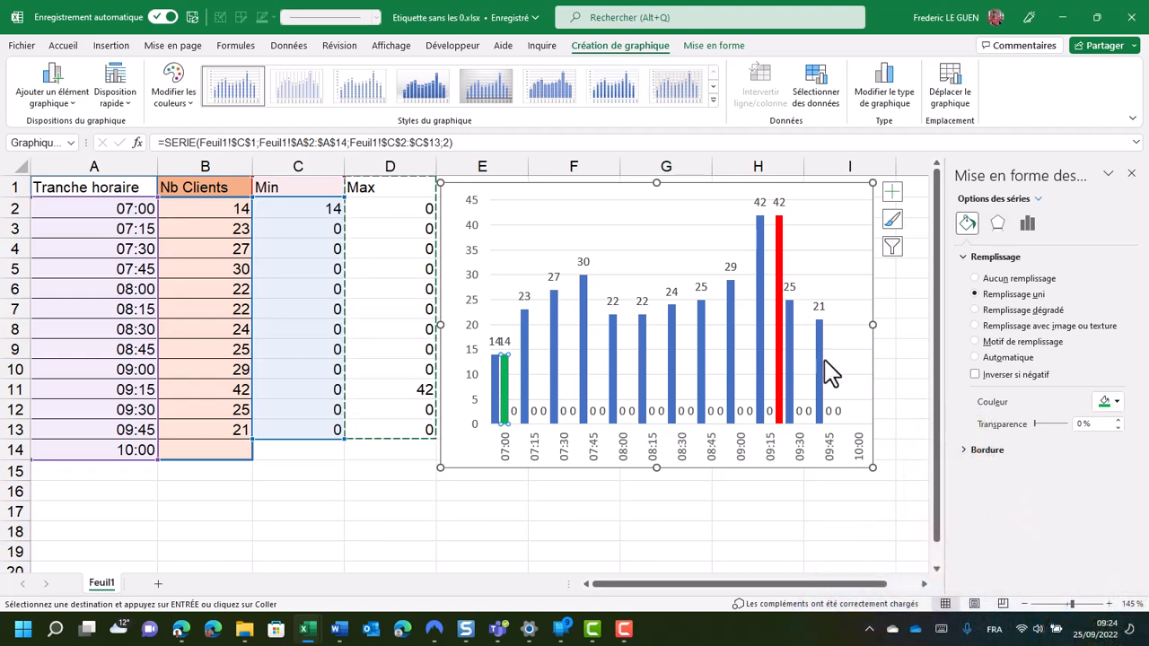
# Raise the series overlap of the column chart to its maximum so the Min and Max columns cover the client columns
pyautogui.moveTo(822, 359)
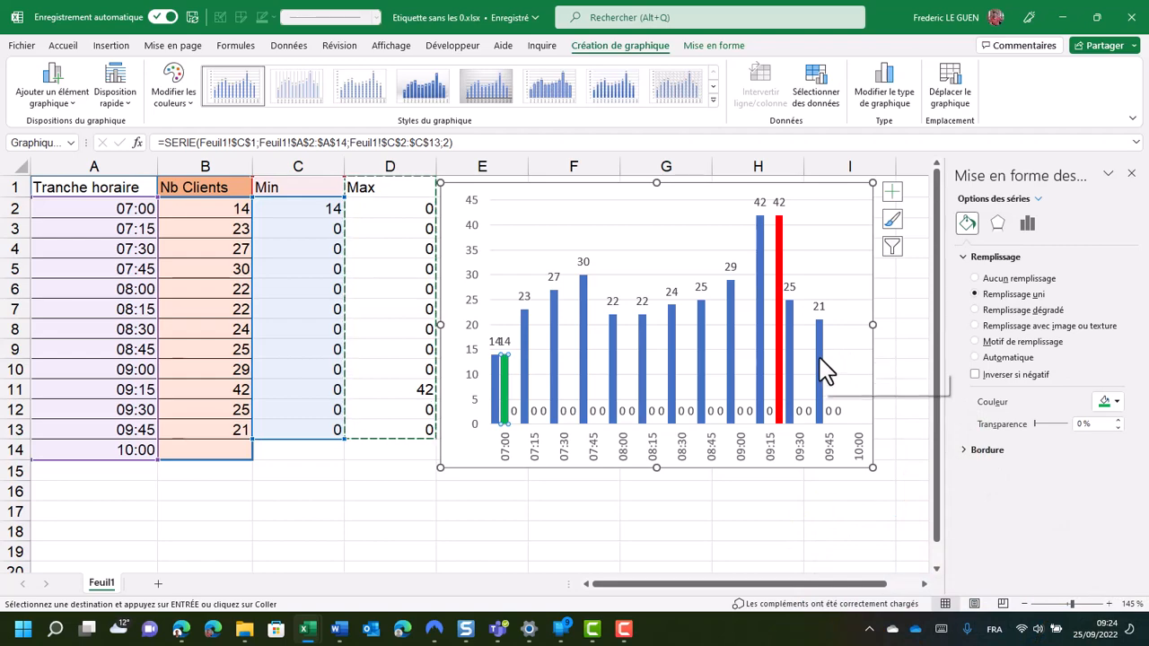
pyautogui.click(644, 354)
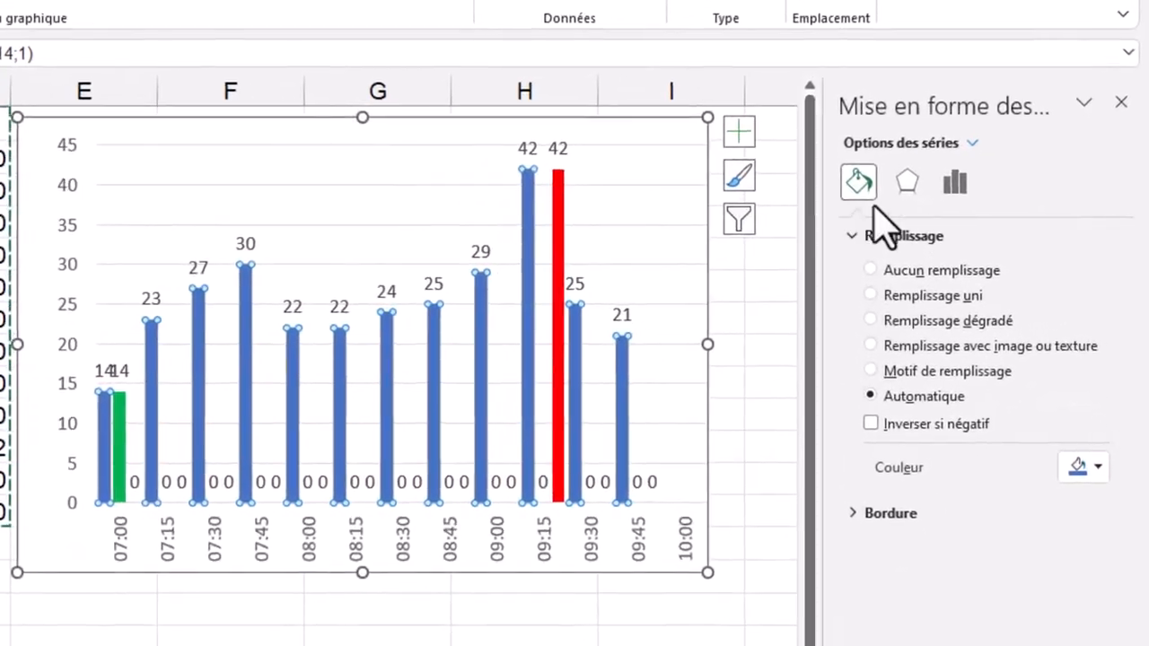
pyautogui.click(954, 184)
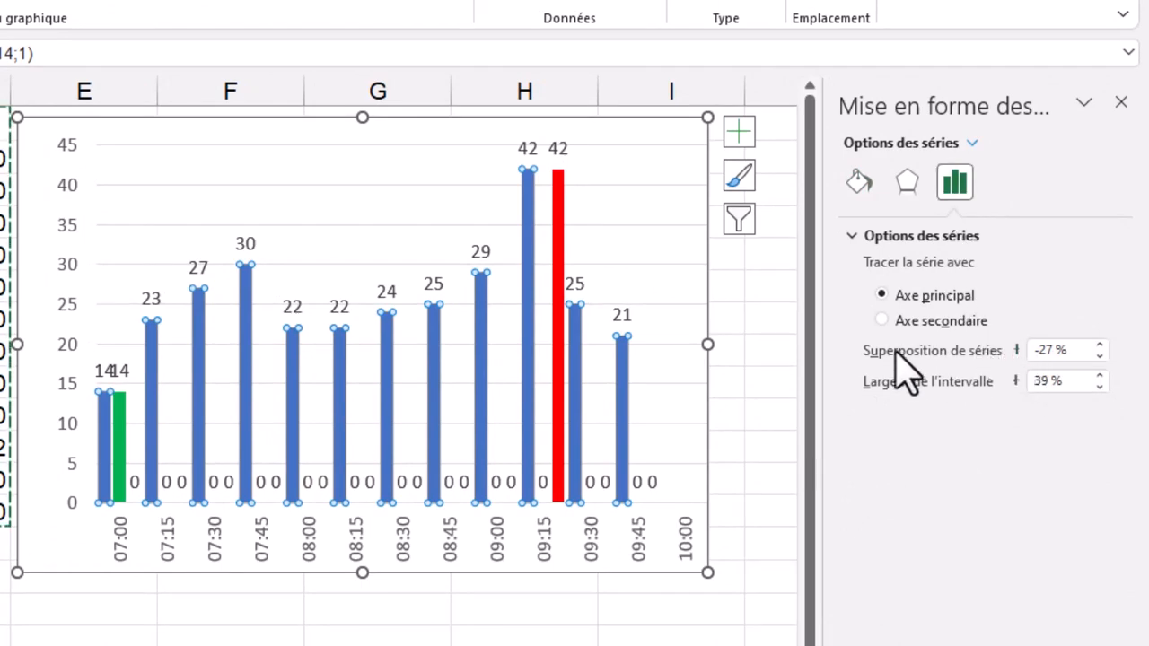
pyautogui.moveTo(812, 349); pyautogui.dragTo(706, 349)
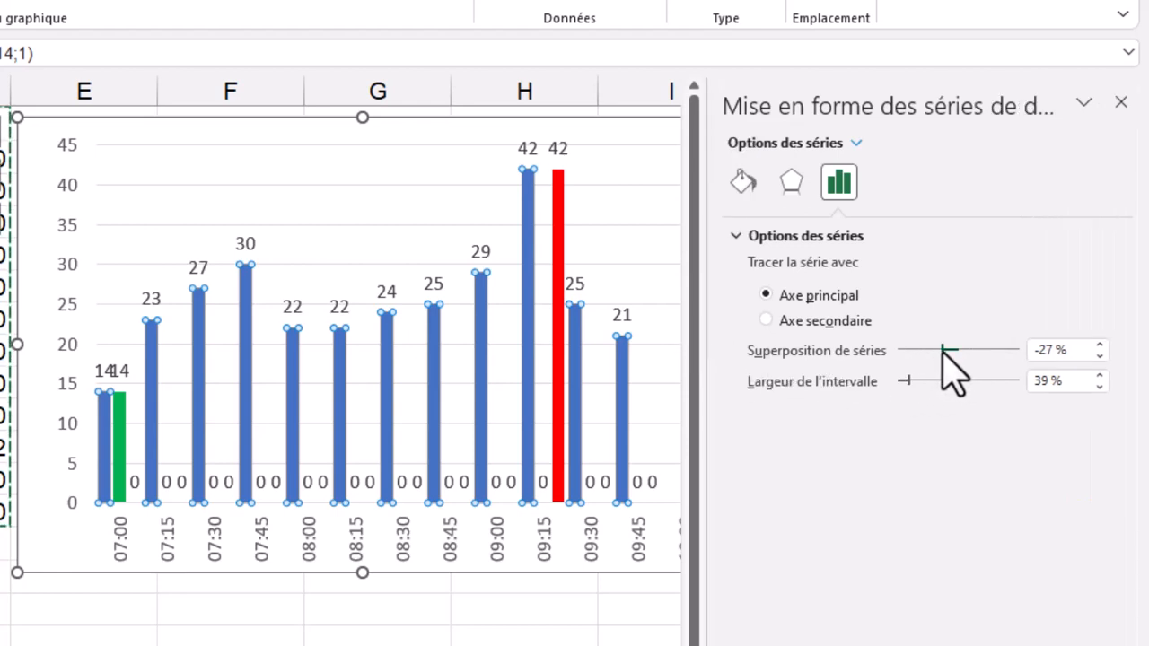
pyautogui.moveTo(943, 350); pyautogui.dragTo(1025, 354)
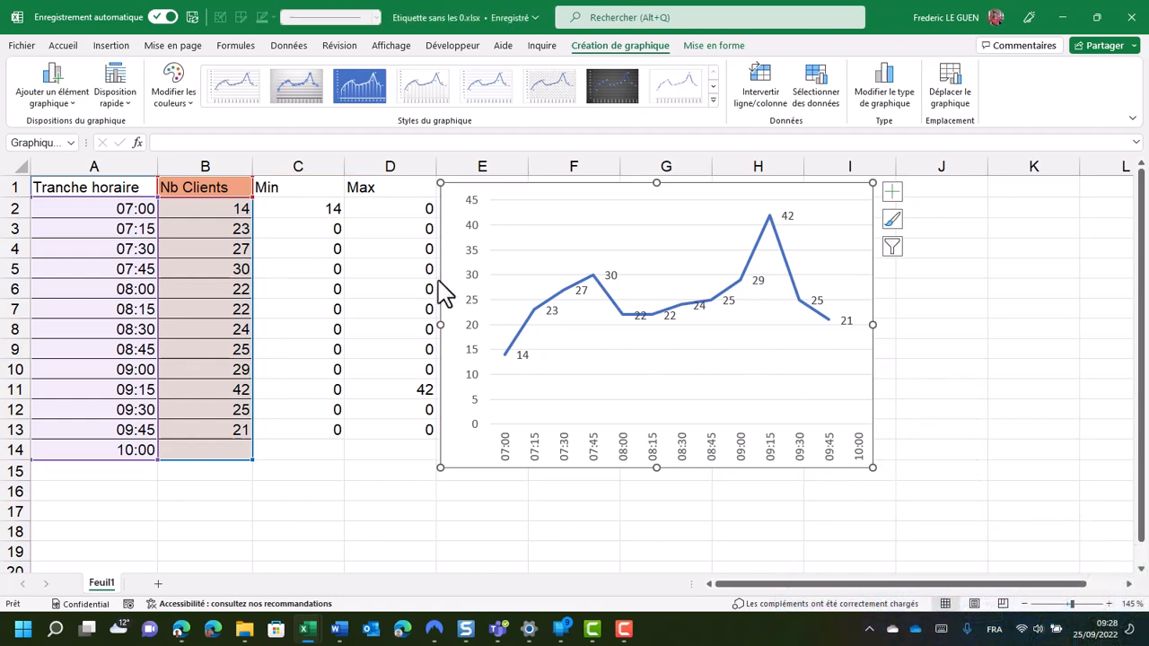
# Copy the Min column C1:C13 and paste it into the line chart as an additional data series
pyautogui.moveTo(302, 191); pyautogui.dragTo(310, 429)
pyautogui.hotkey('ctrl', 'c')
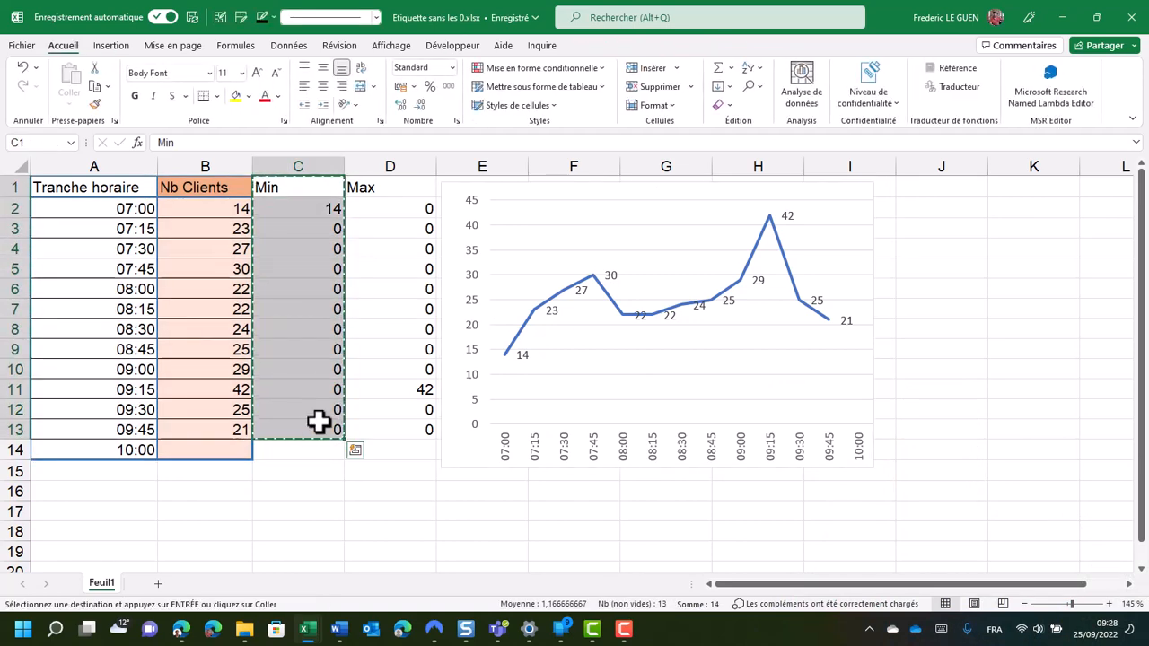
pyautogui.click(696, 205)
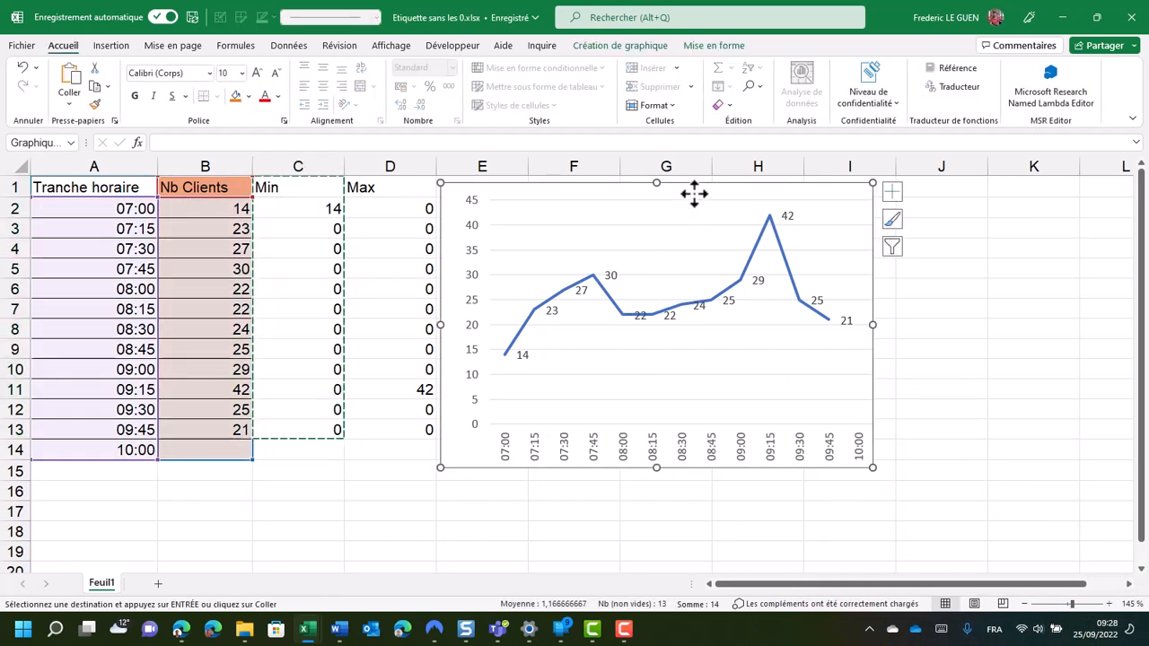
pyautogui.hotkey('ctrl', 'v')
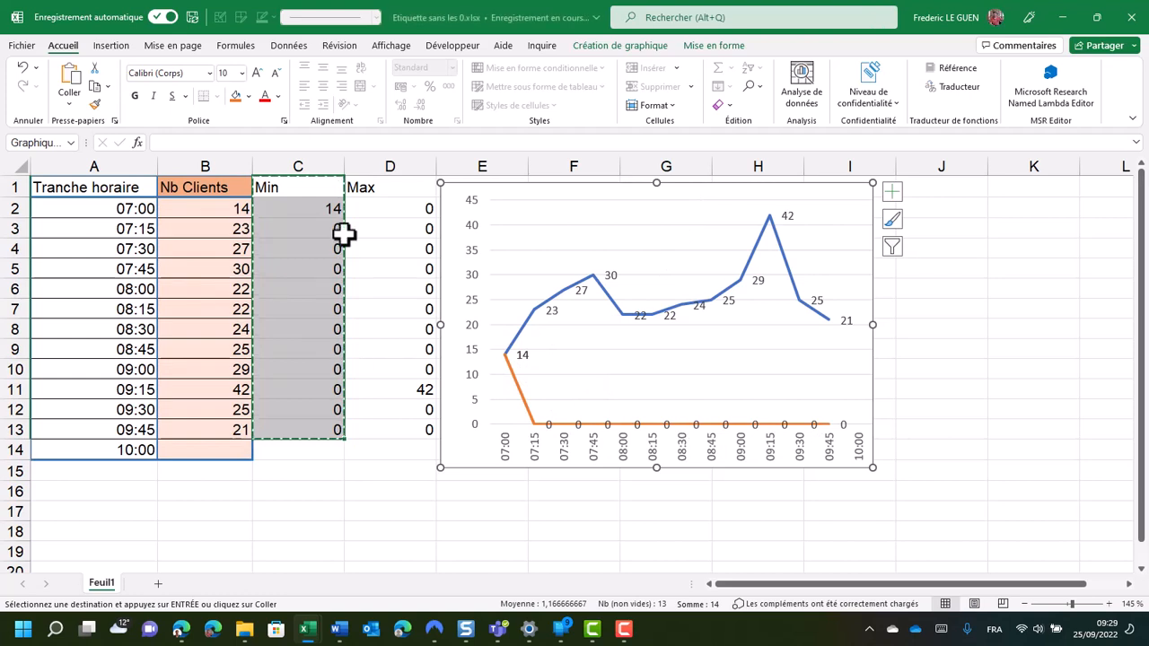
# Copy the Max column D1:D13 and paste it into the line chart as an additional data series
pyautogui.click(379, 191)
pyautogui.moveTo(378, 191); pyautogui.dragTo(389, 423)
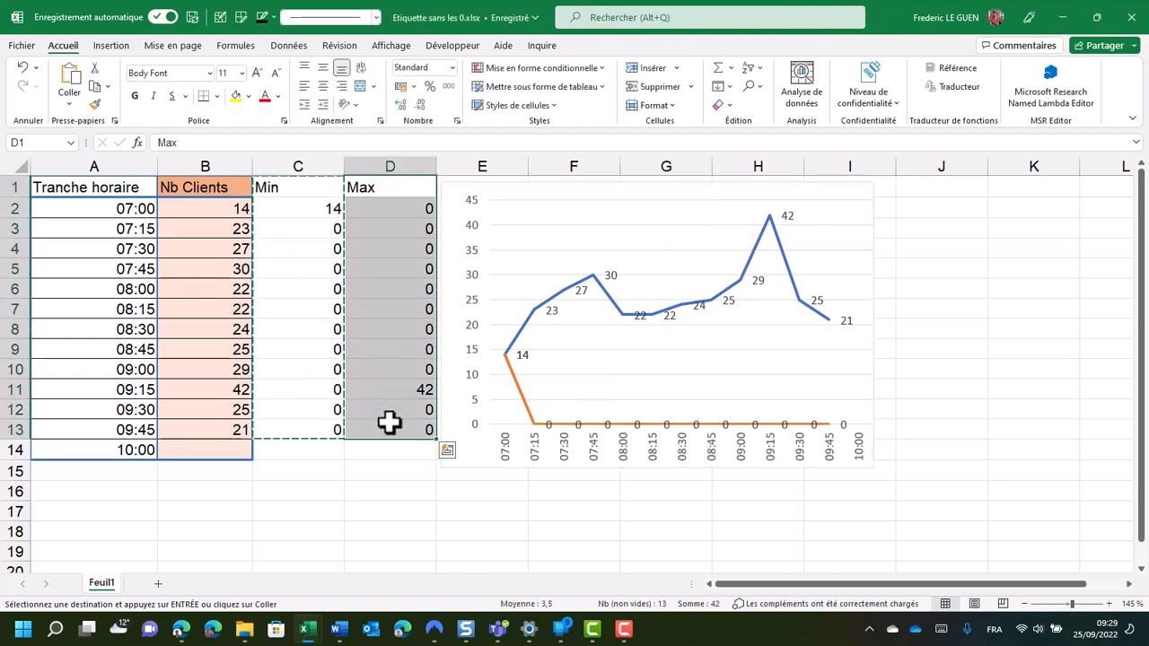
pyautogui.hotkey('ctrl', 'c')
pyautogui.click(848, 191)
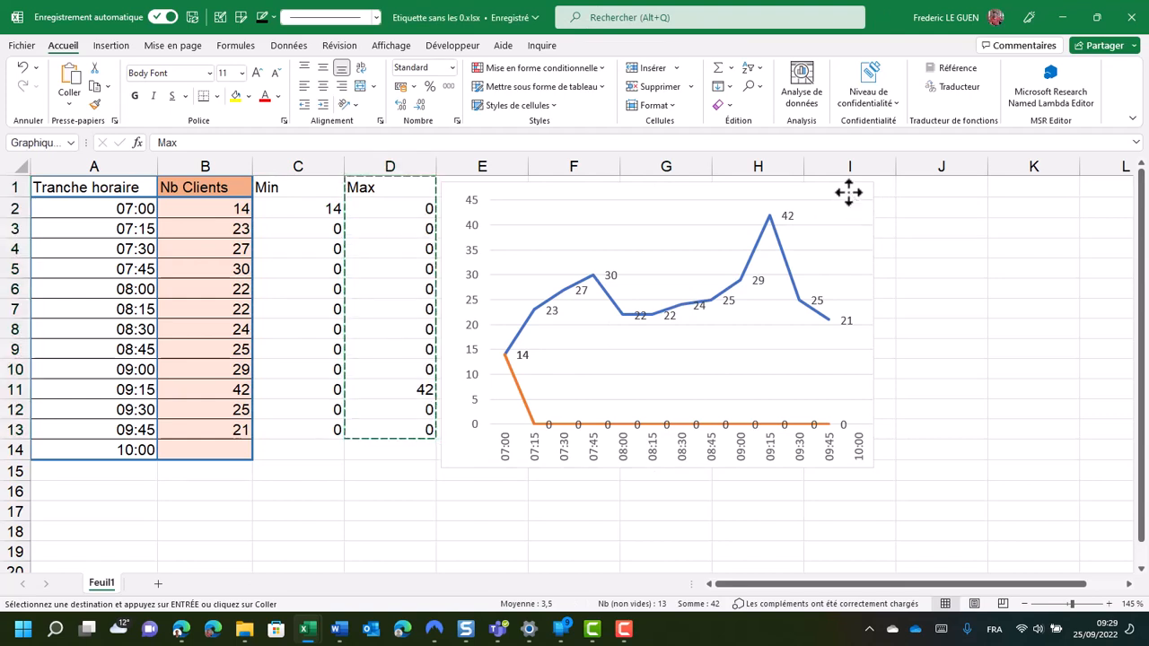
pyautogui.hotkey('ctrl', 'v')
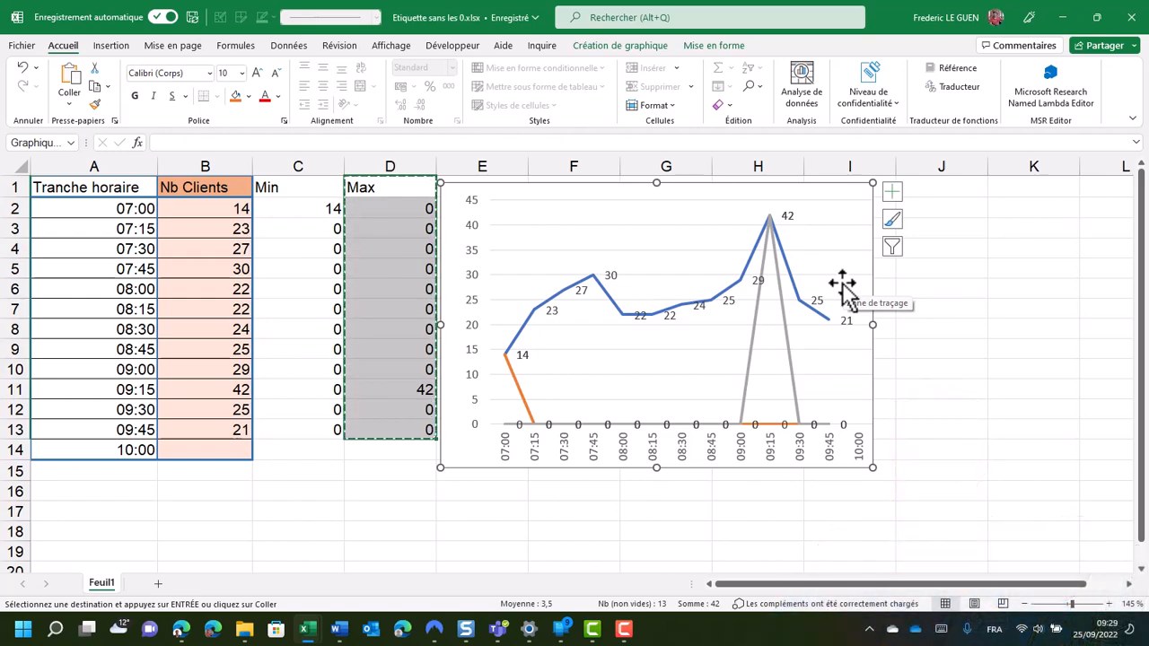
# Set the outline of both the Max and Min series in the line chart to no line (Aucun trait)
pyautogui.doubleClick(787, 329)
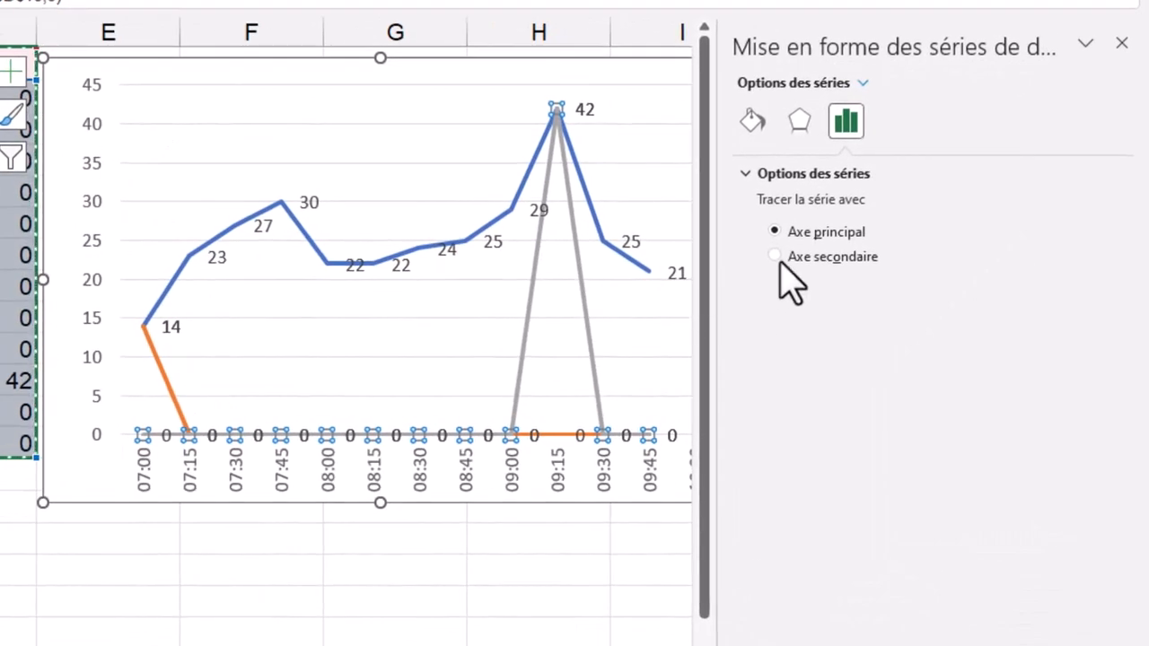
pyautogui.click(754, 122)
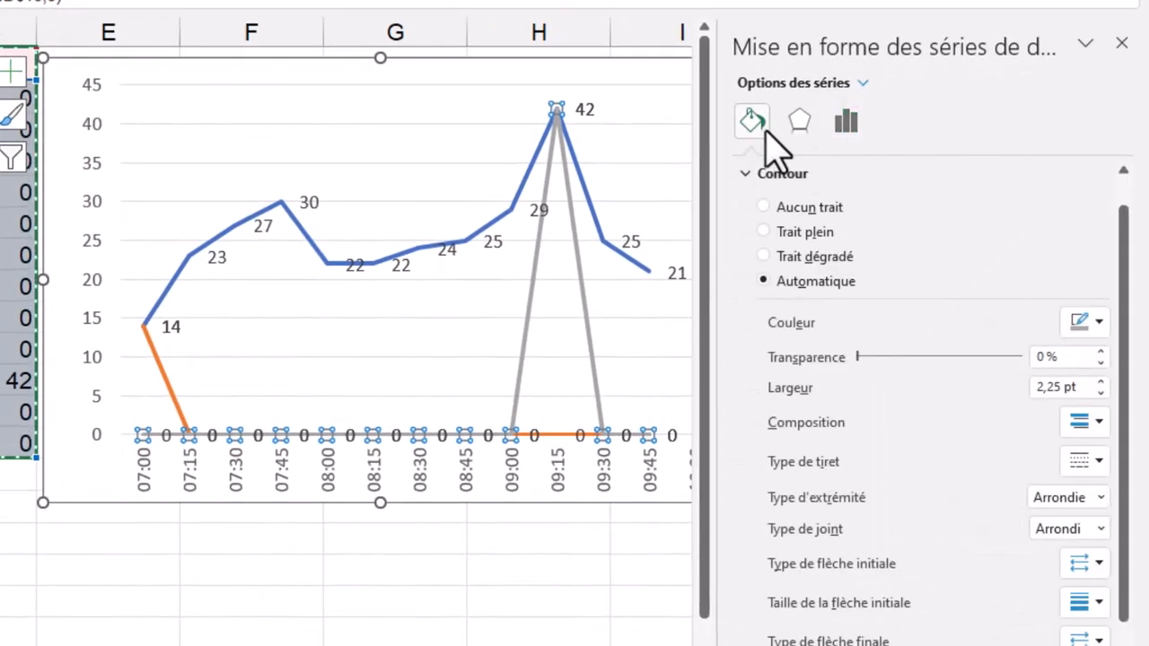
pyautogui.click(770, 208)
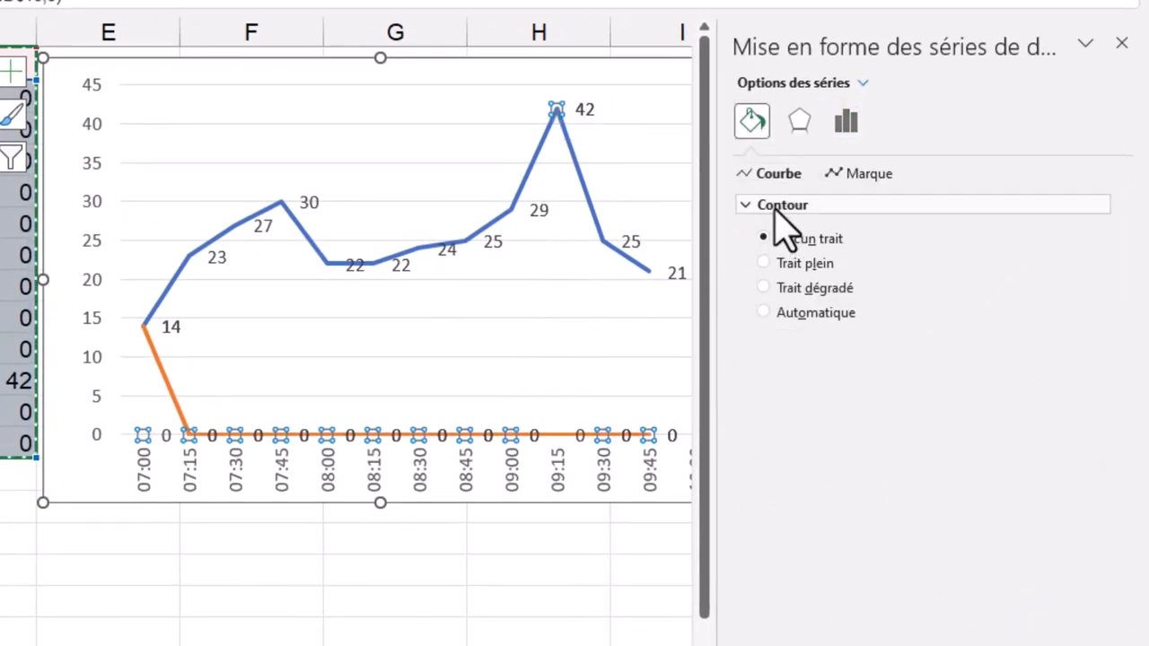
pyautogui.click(161, 377)
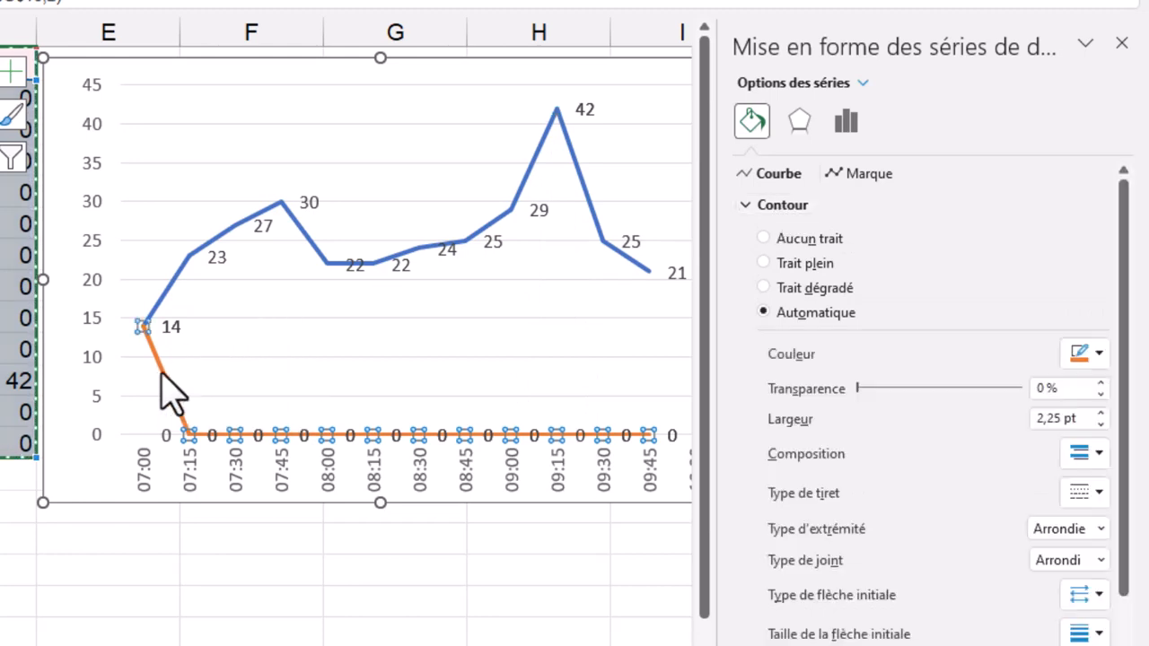
pyautogui.click(764, 239)
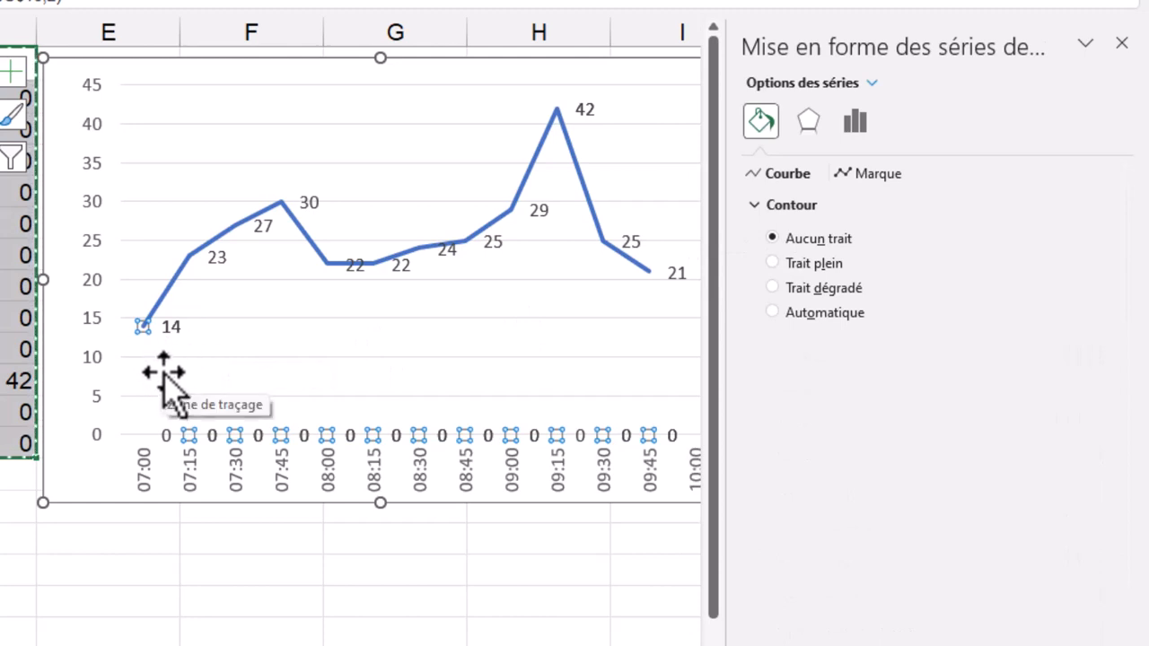
# Give the Min series' data labels a solid light green custom fill and a solid-line border
pyautogui.click(171, 328)
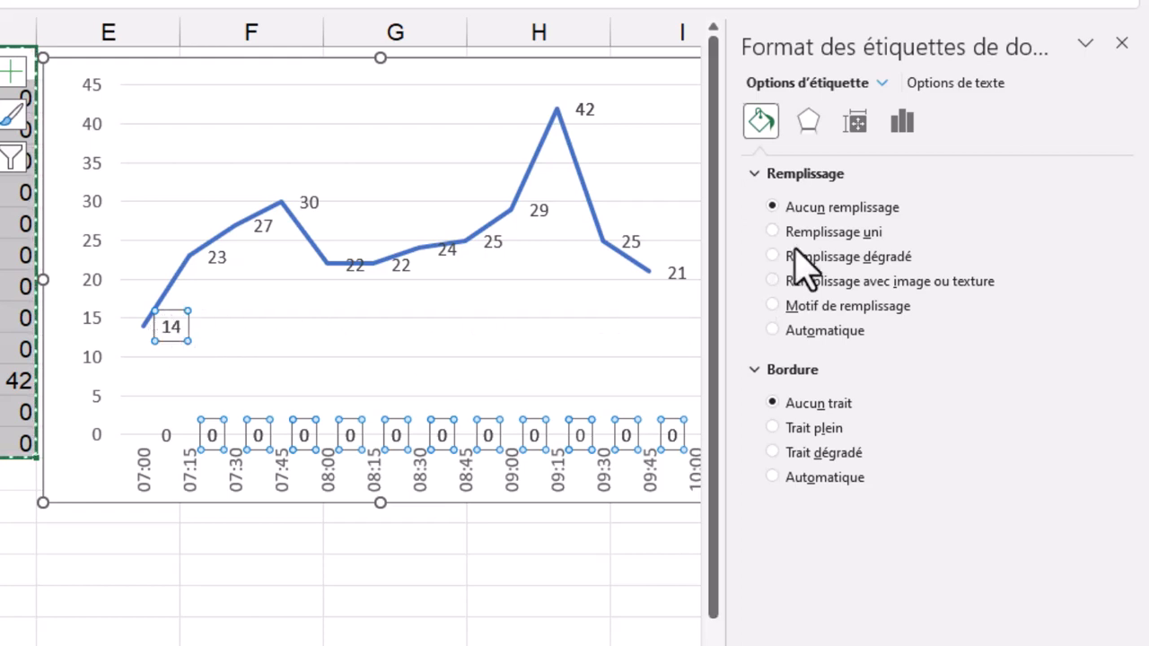
pyautogui.click(881, 85)
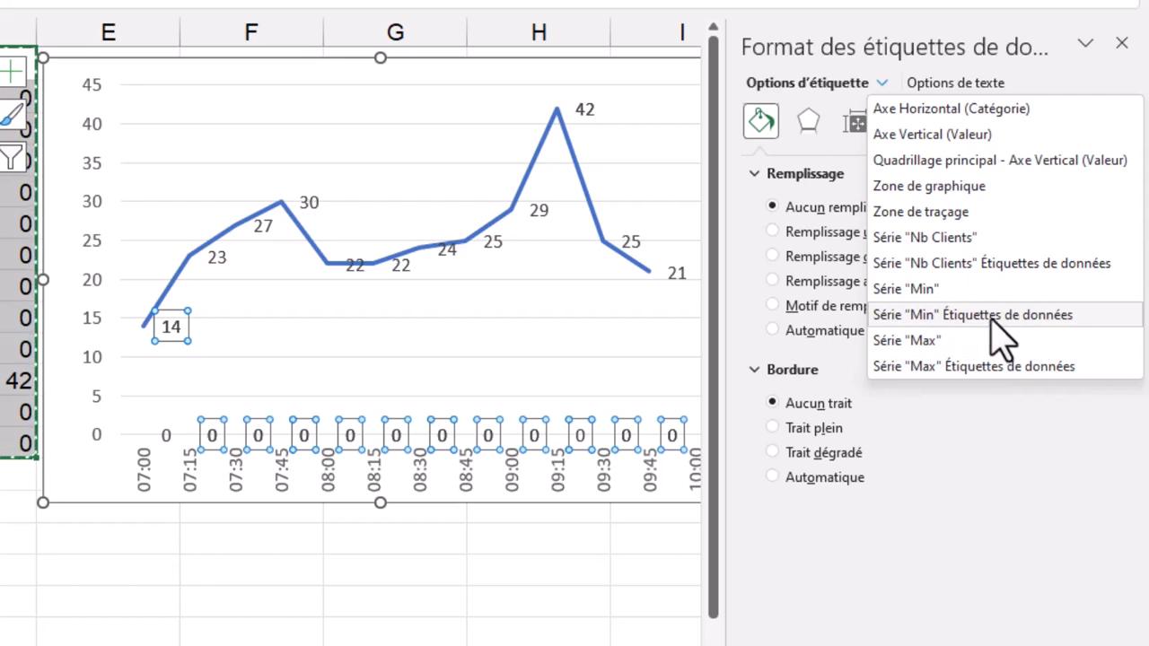
pyautogui.click(761, 354)
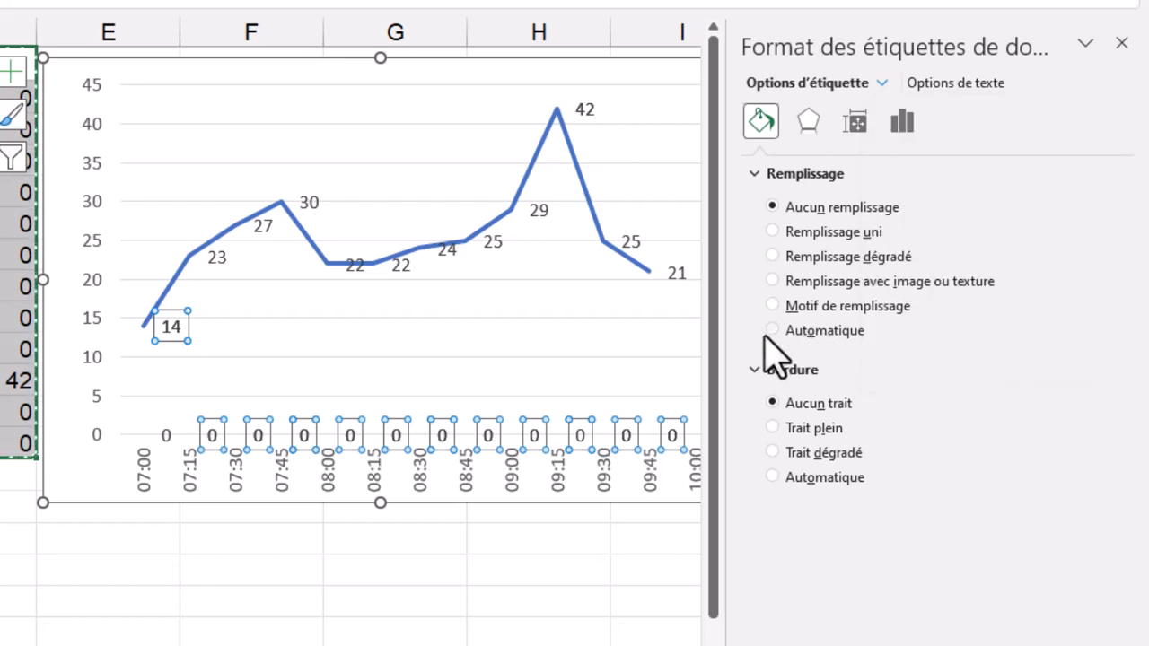
pyautogui.click(772, 235)
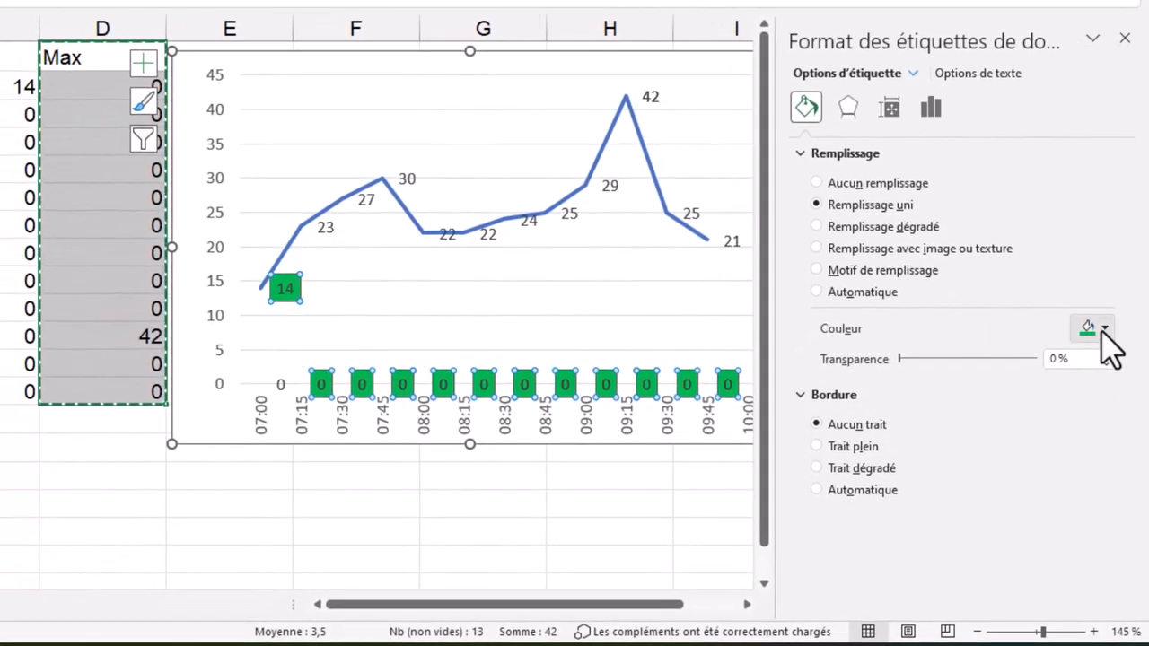
pyautogui.click(1100, 337)
pyautogui.click(1033, 605)
pyautogui.moveTo(600, 349); pyautogui.dragTo(601, 278)
pyautogui.click(664, 227)
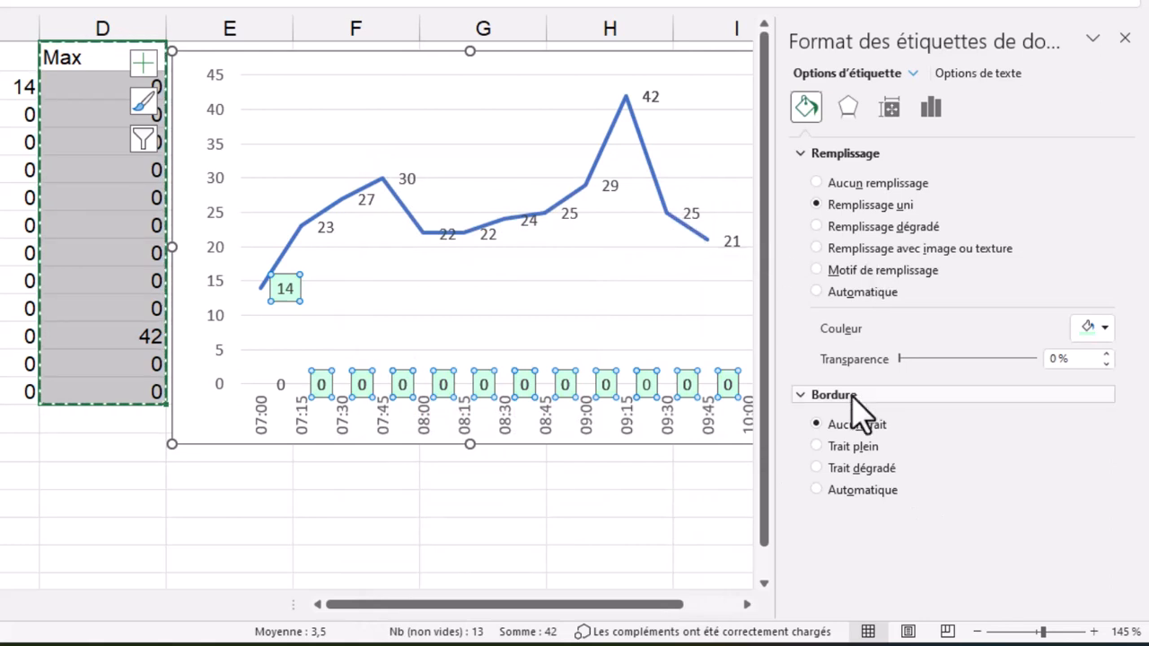
pyautogui.click(827, 446)
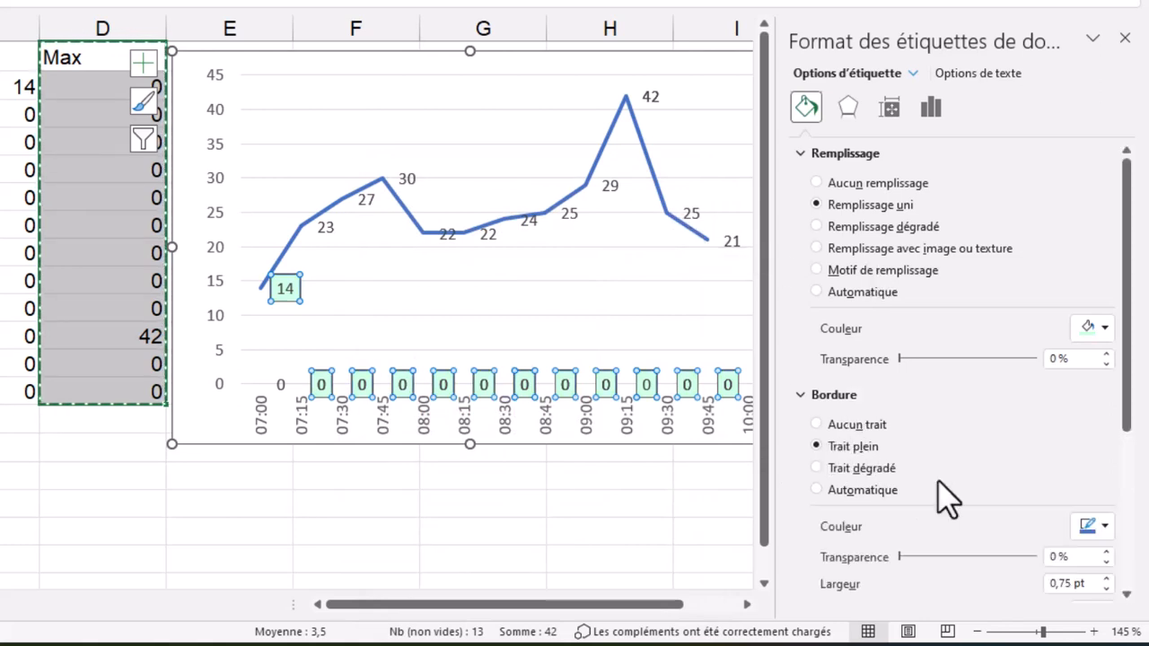
# Set the border colour of the Min series' data labels to dark green
pyautogui.click(1095, 527)
pyautogui.click(1122, 357)
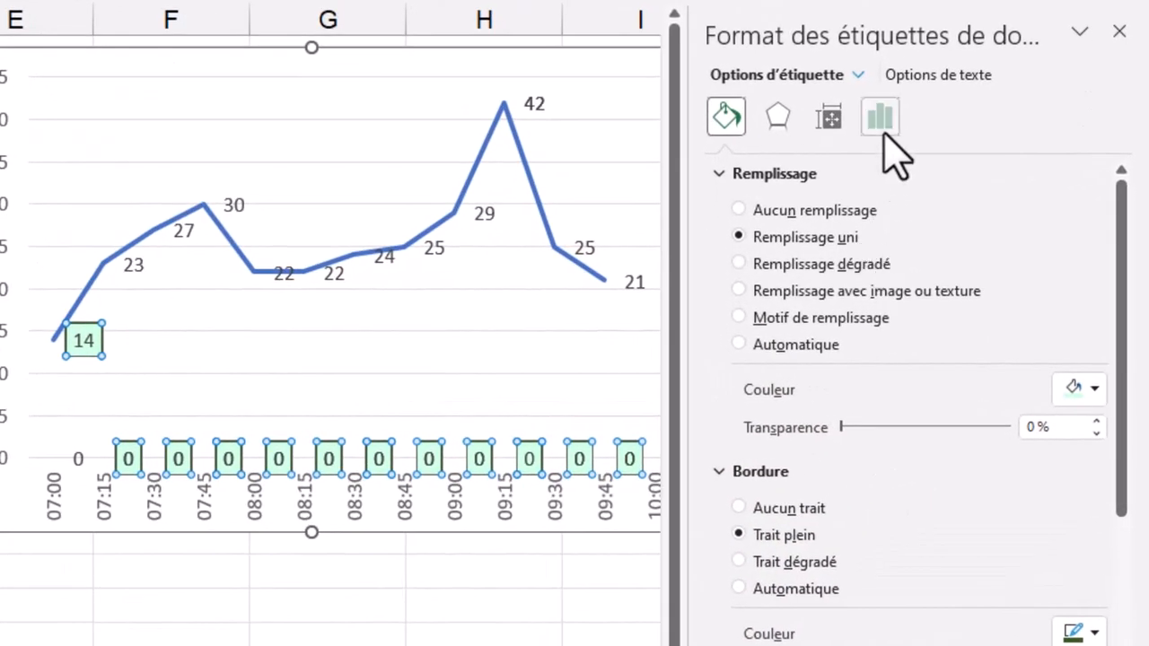
# Switch the Min data labels to the Personnalisé number category and add the format code #,##0;-#,##0;""
pyautogui.click(882, 119)
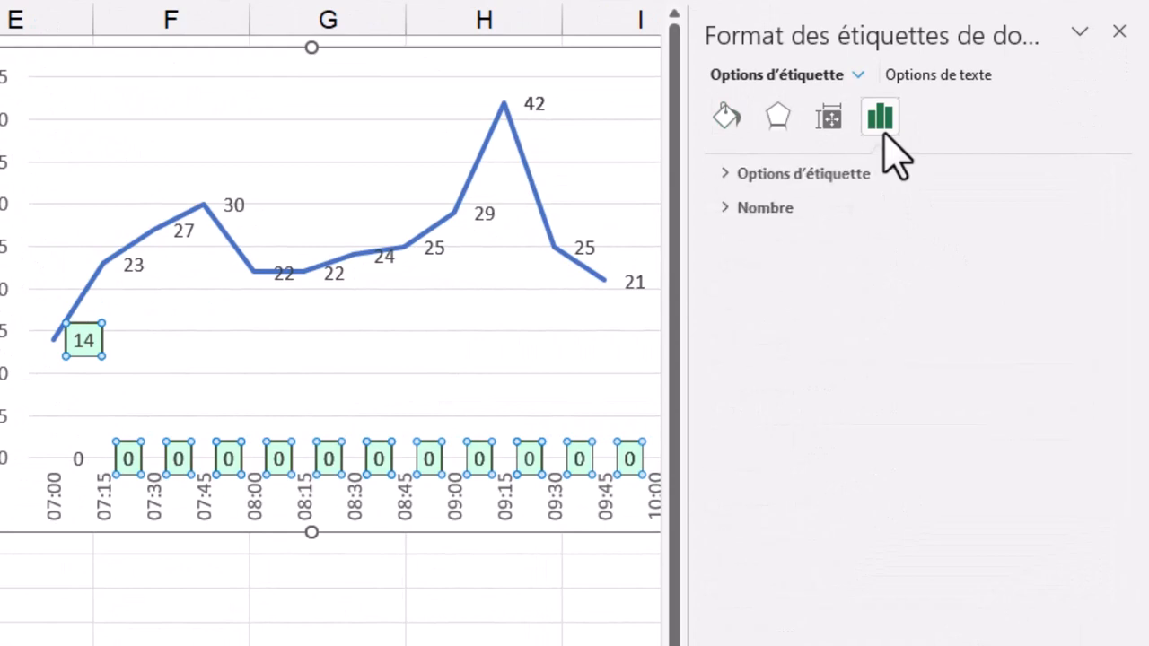
pyautogui.click(726, 208)
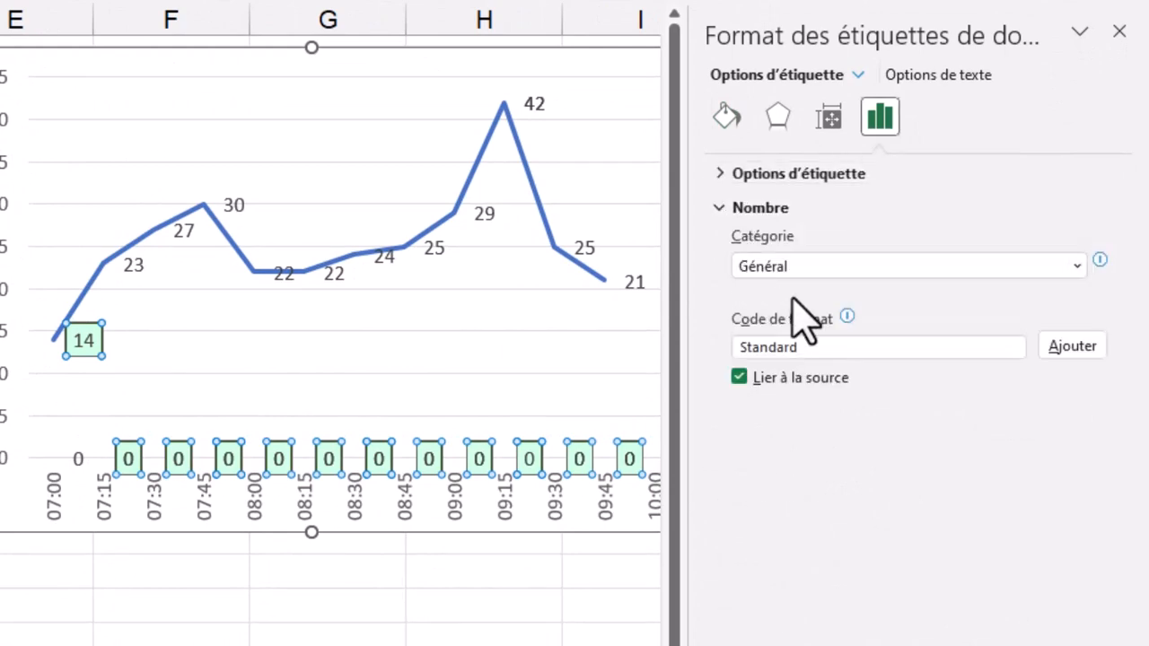
pyautogui.click(972, 266)
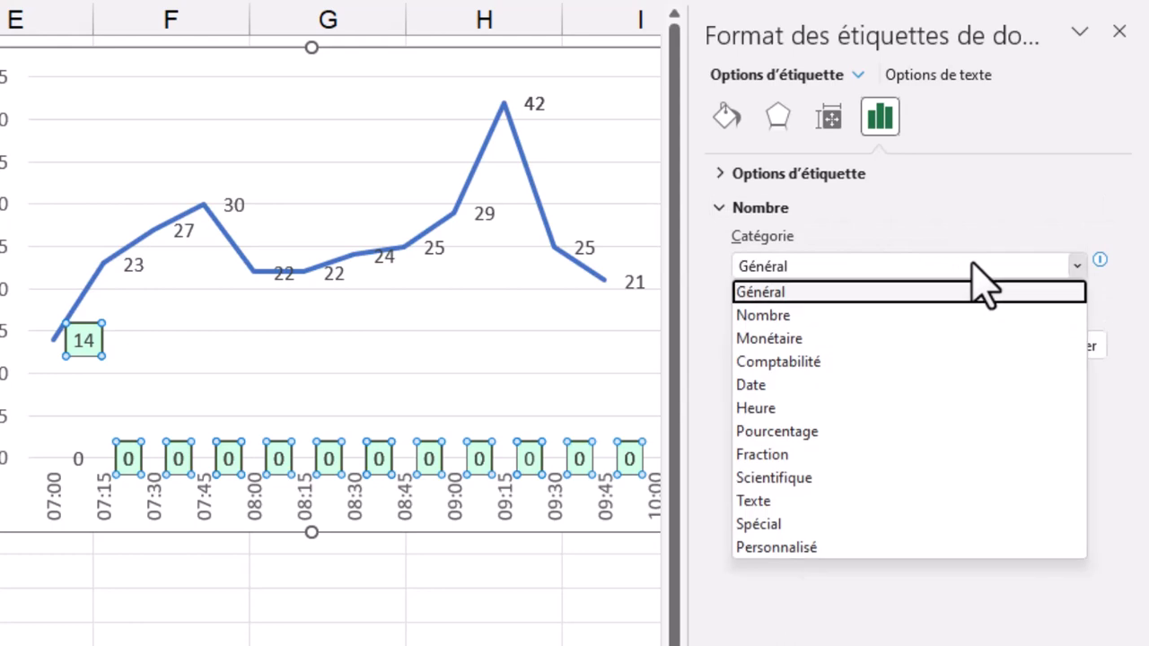
pyautogui.click(821, 570)
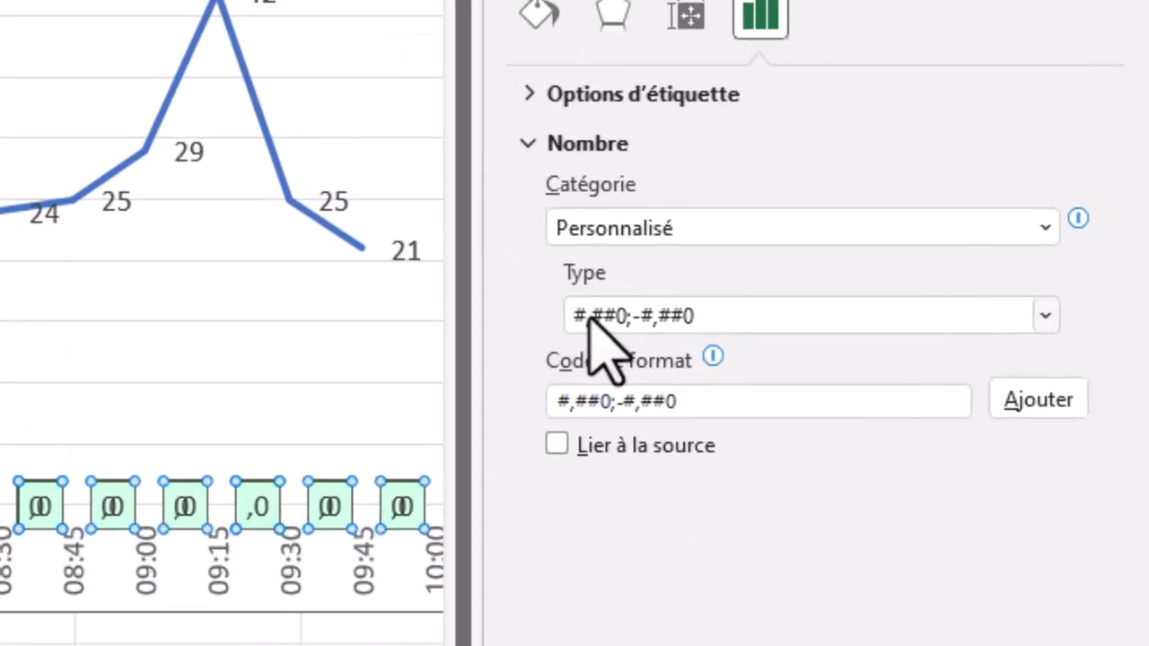
pyautogui.click(643, 408)
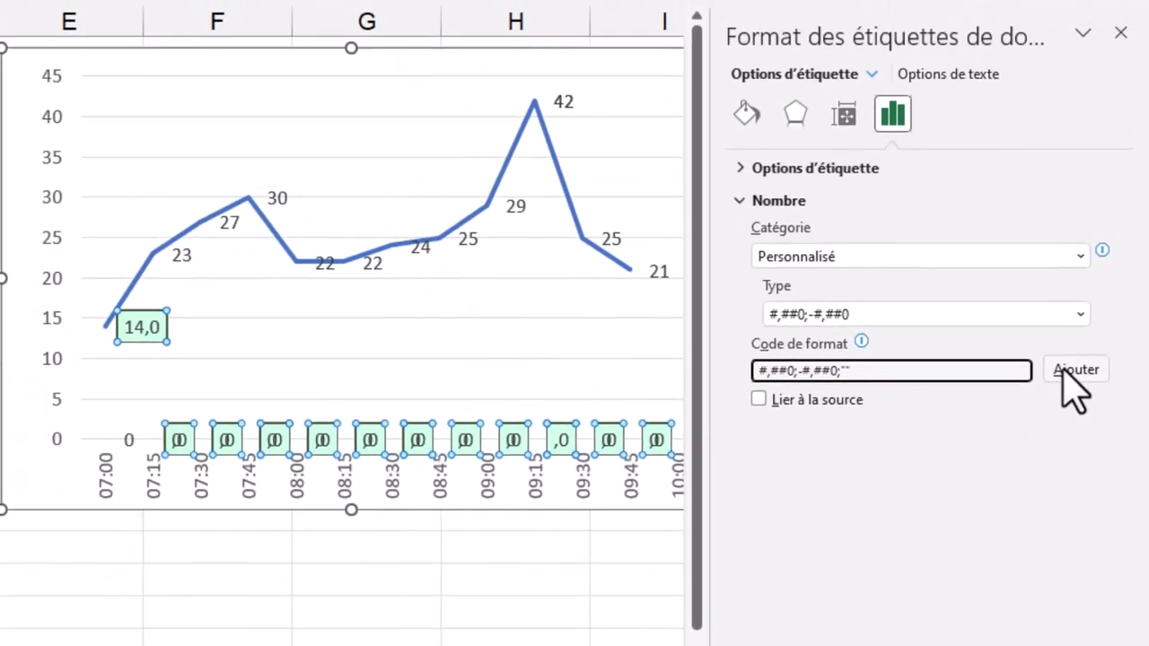
pyautogui.click(1001, 408)
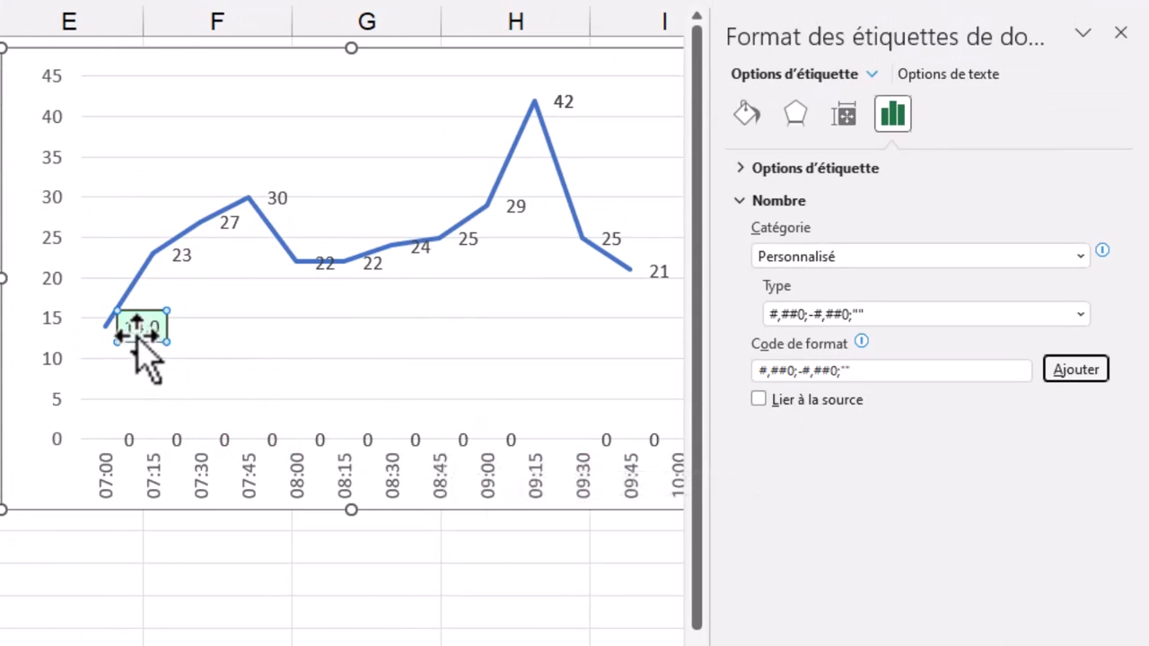
# Replace the Min data labels' format code with 0;-0;"" and add it as a custom format
pyautogui.click(860, 370)
pyautogui.moveTo(860, 370); pyautogui.dragTo(735, 381)
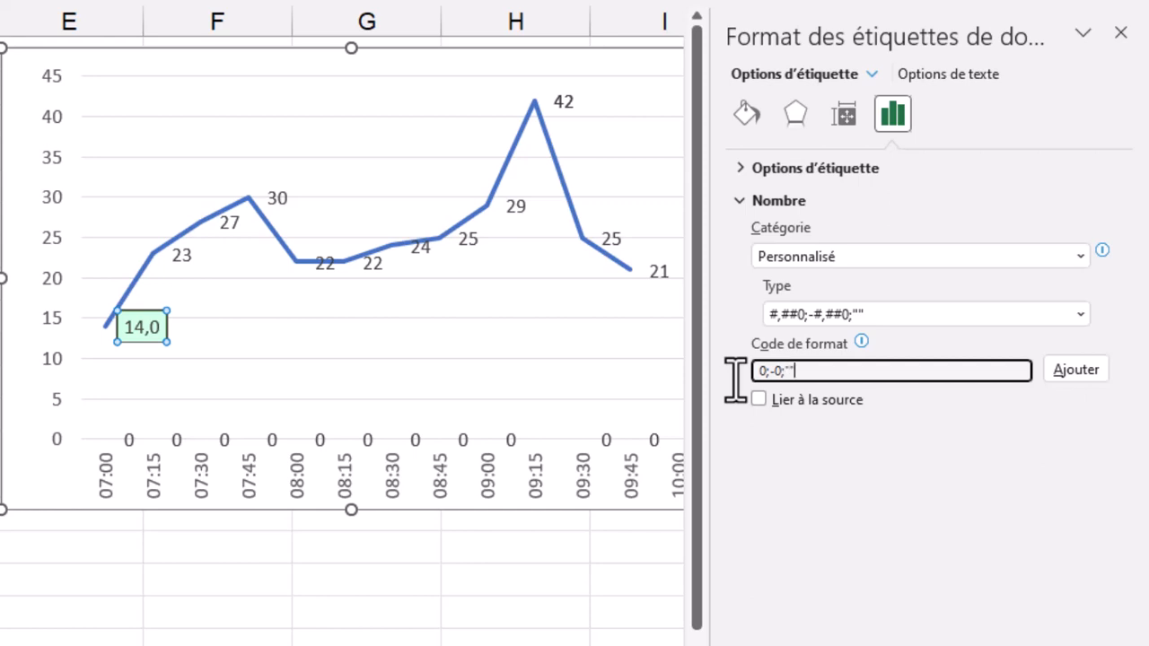
pyautogui.click(1082, 377)
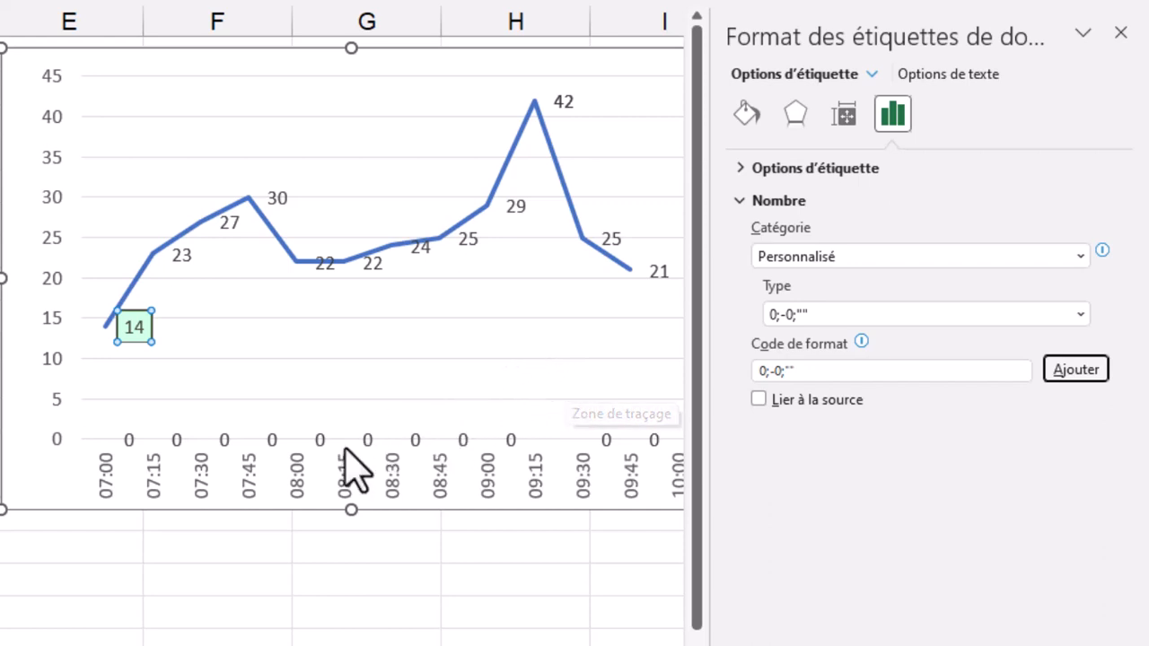
# Apply the existing Personnalisé number format 0;-0;"" to the Max series' data labels in the line chart
pyautogui.click(320, 440)
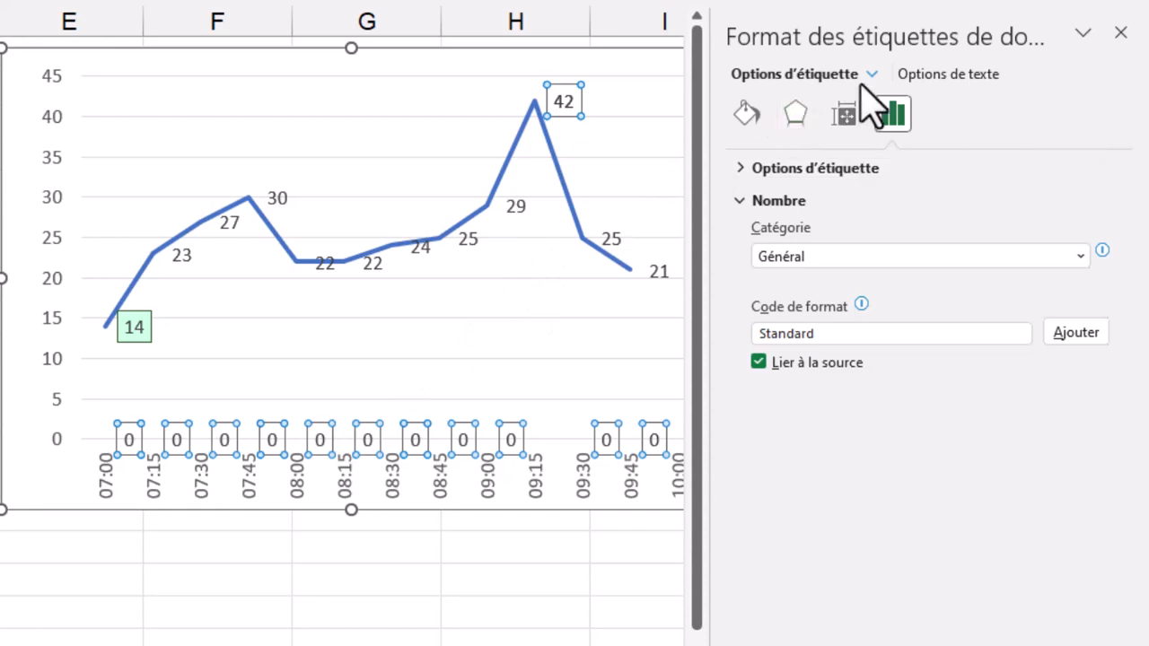
pyautogui.click(871, 78)
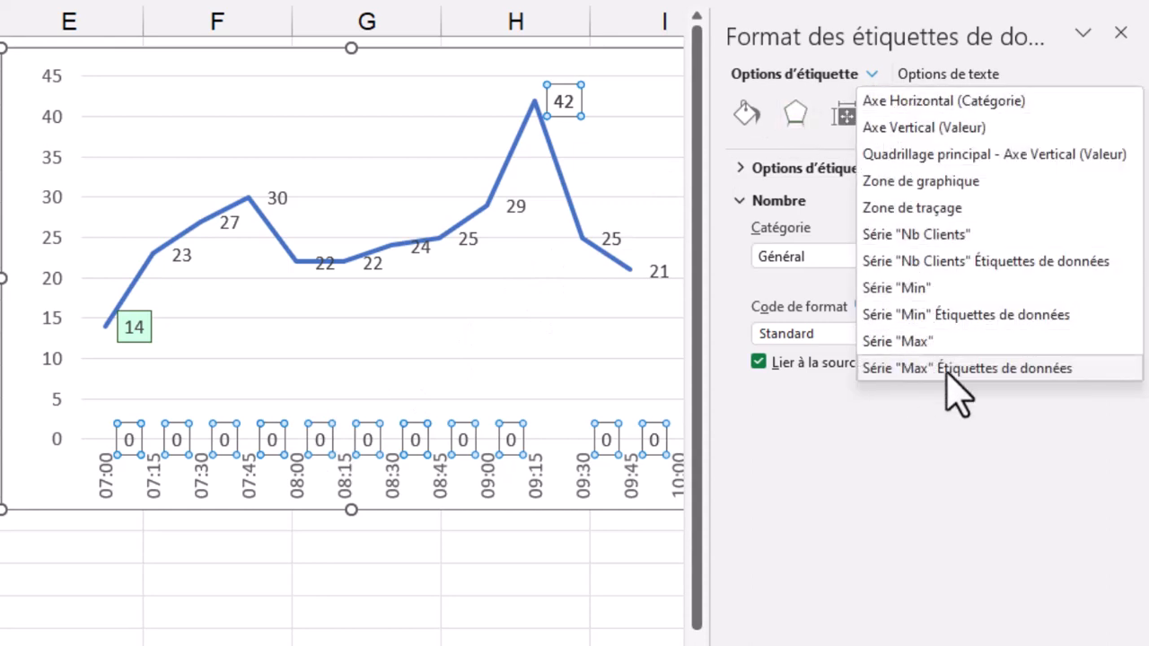
pyautogui.click(814, 410)
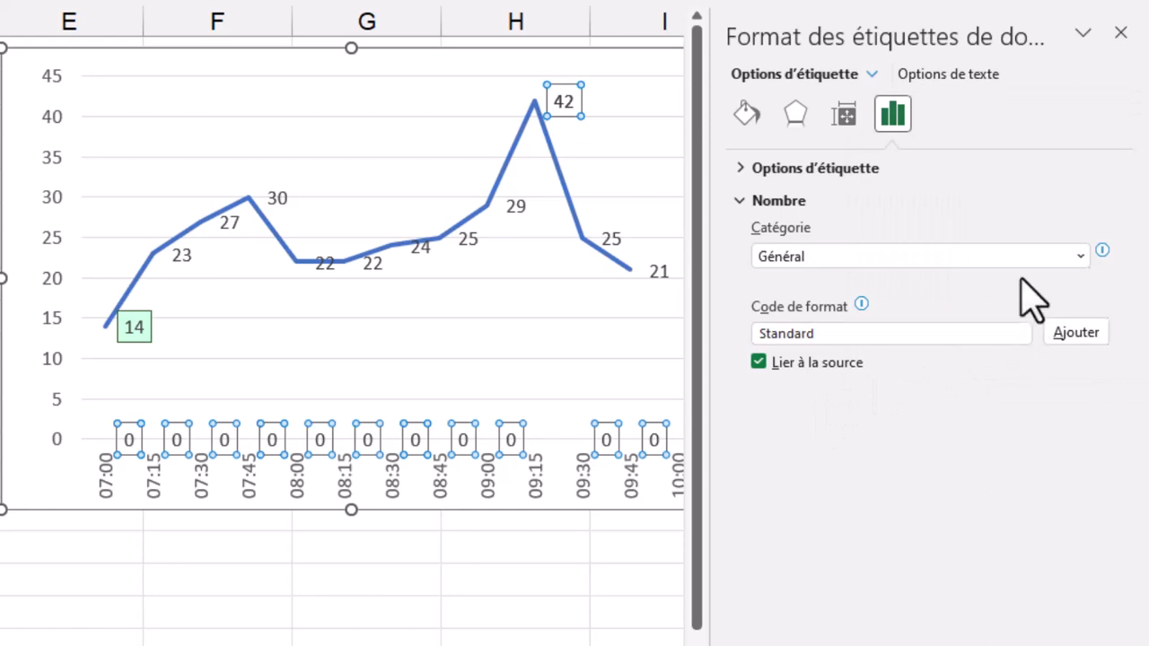
pyautogui.click(1064, 258)
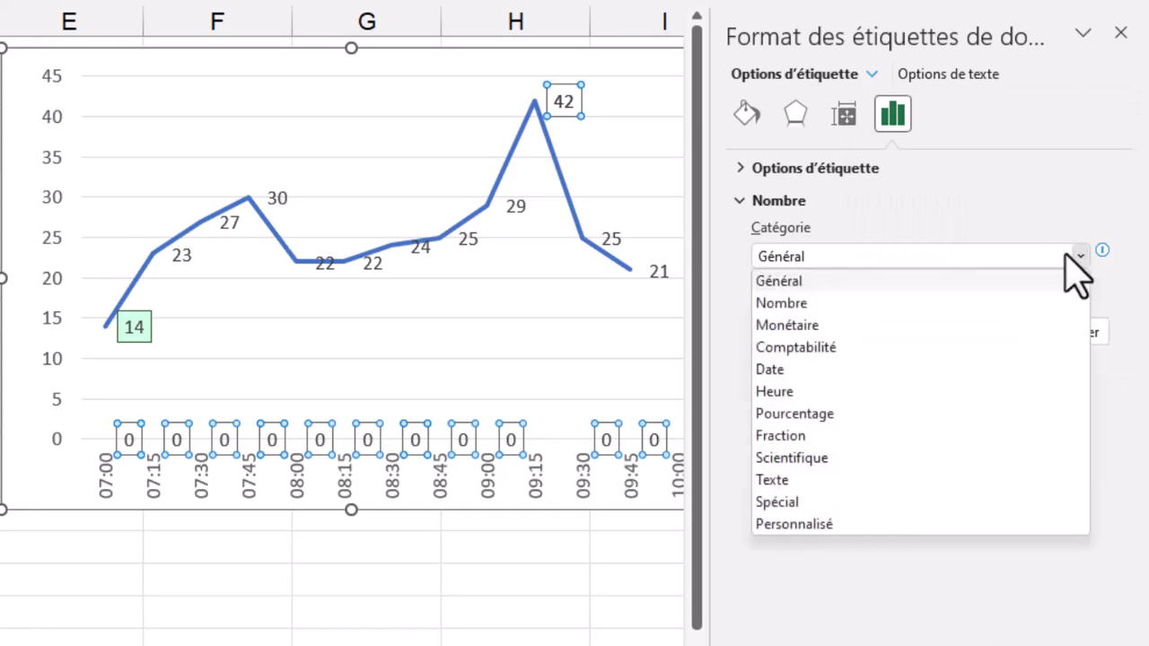
pyautogui.click(840, 525)
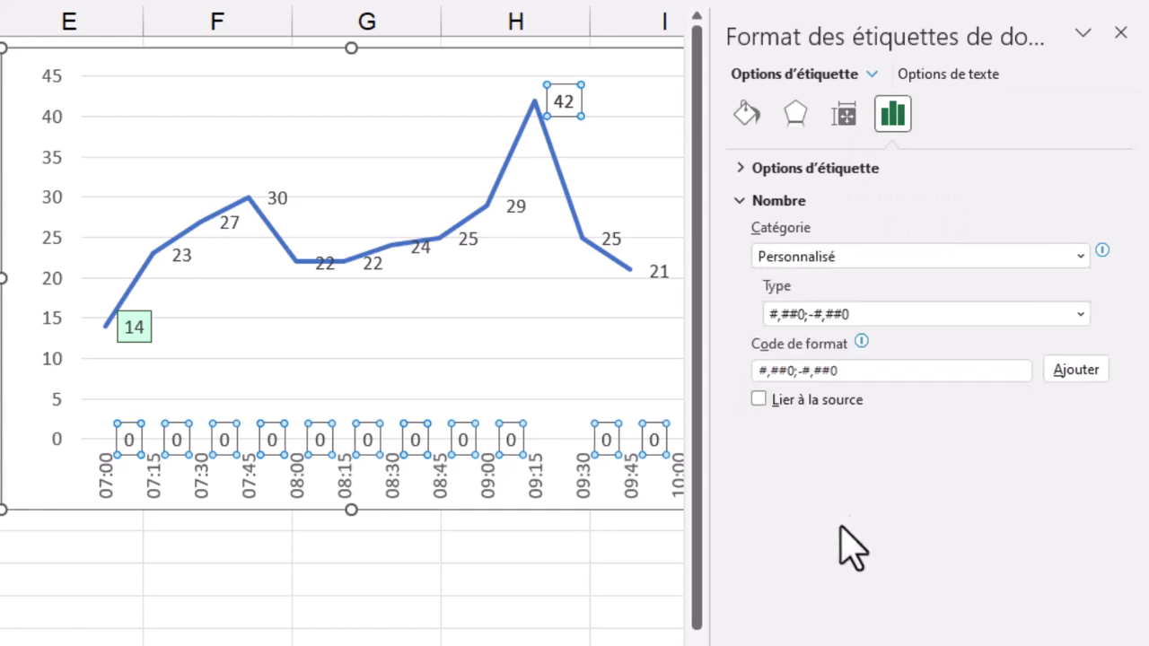
pyautogui.click(1078, 318)
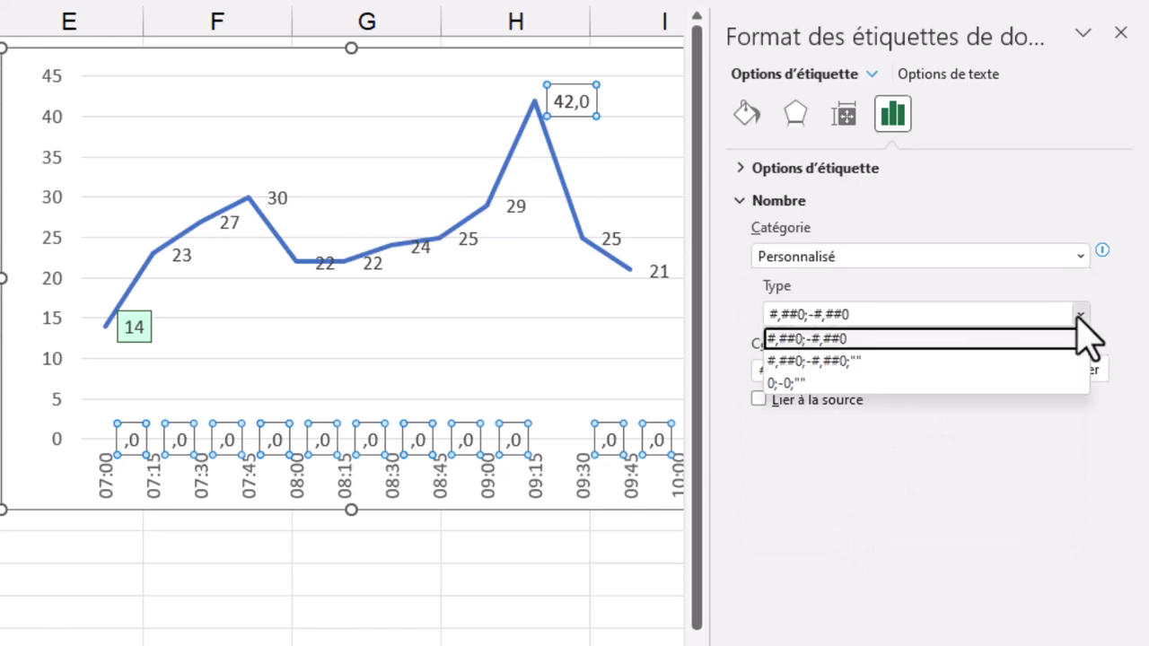
pyautogui.click(784, 384)
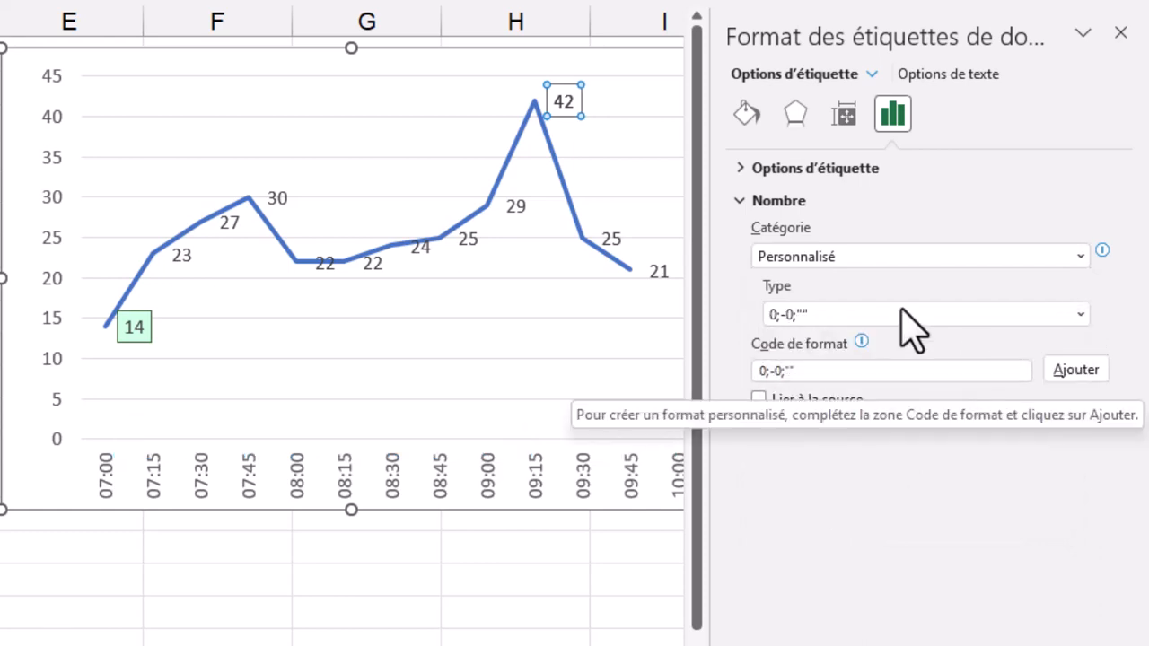
# Give the Max data labels a solid light pink custom fill (#FCD0D1) and a solid-line border, and leave the chart formatting
pyautogui.click(744, 114)
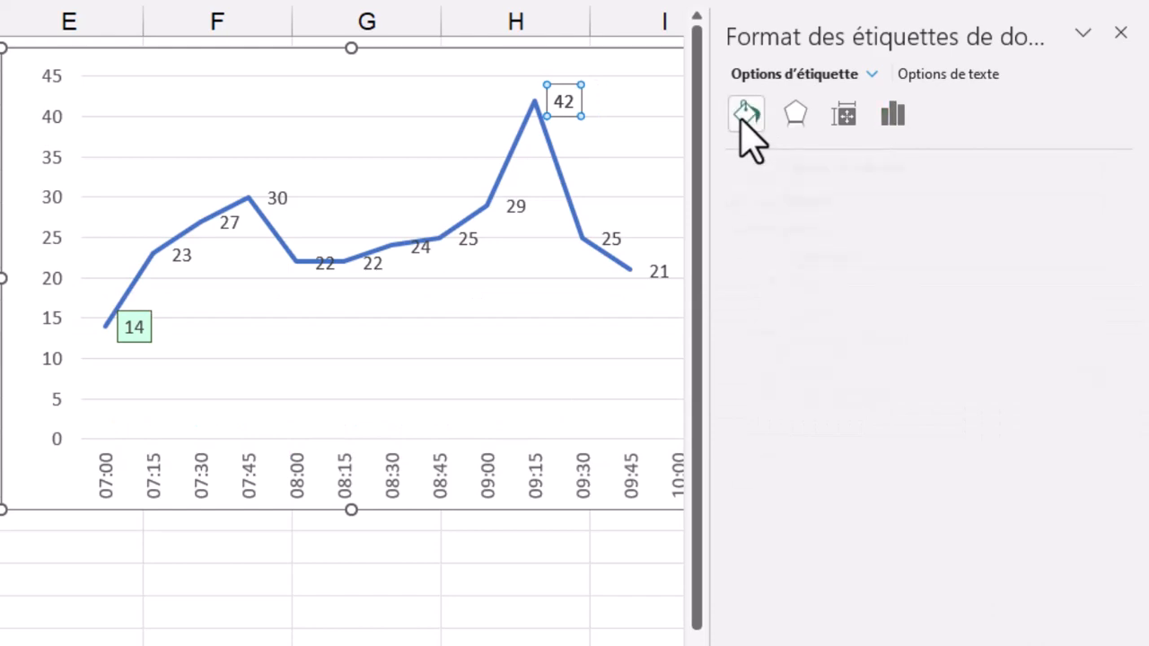
pyautogui.click(759, 230)
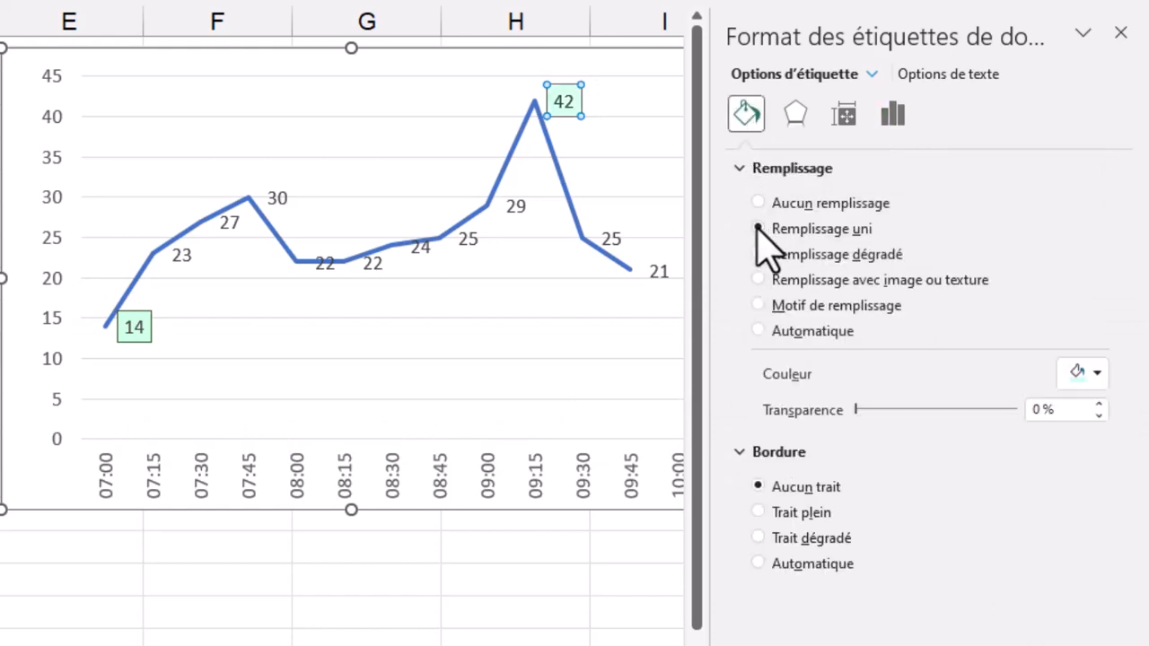
pyautogui.click(1097, 337)
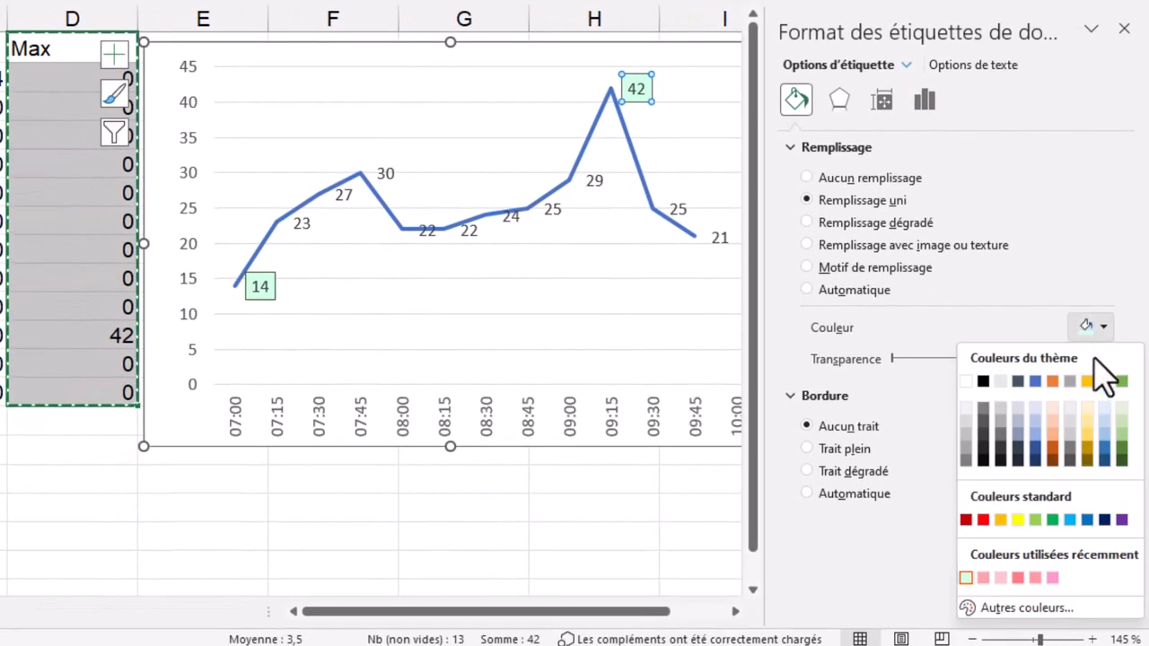
pyautogui.click(982, 613)
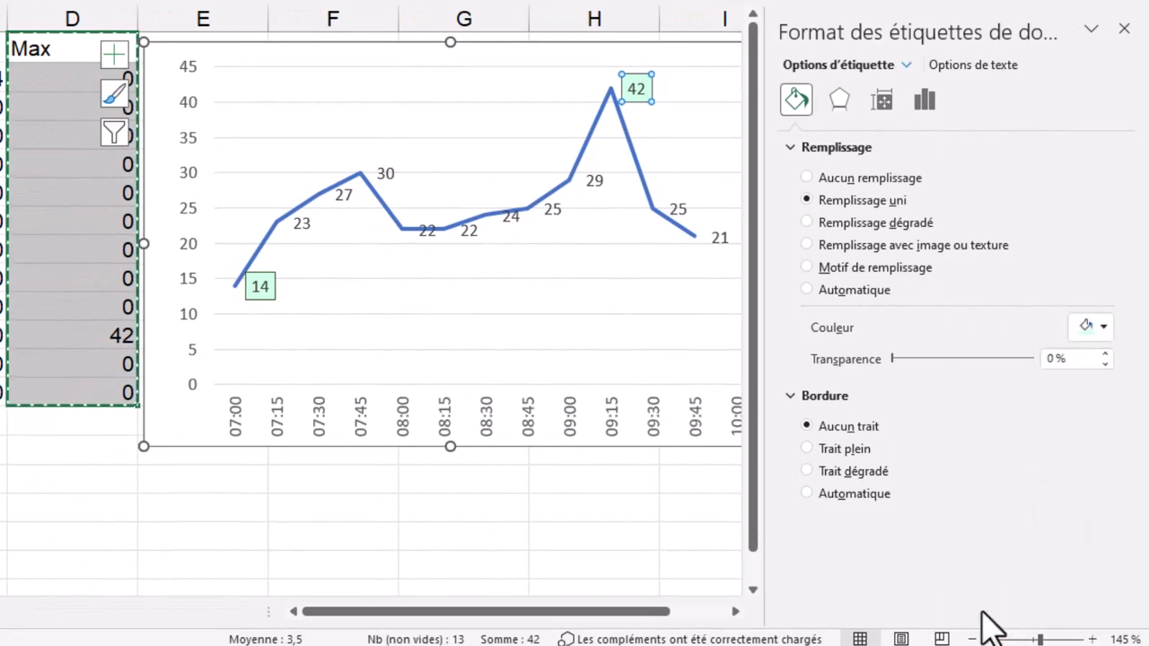
pyautogui.click(548, 276)
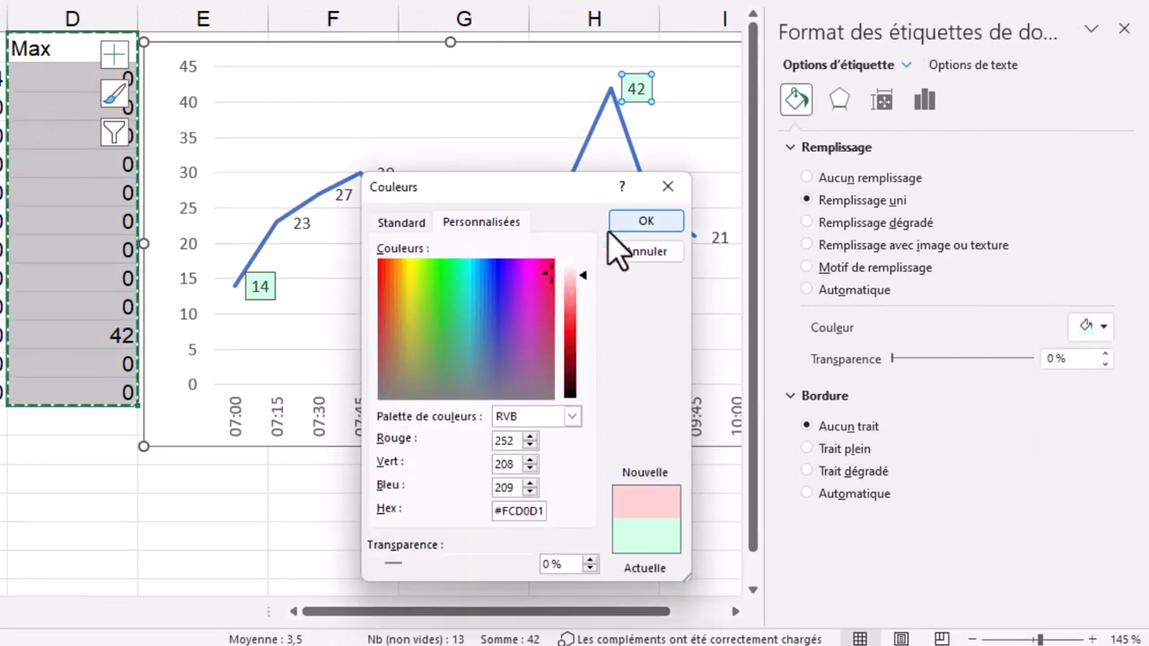
pyautogui.click(642, 220)
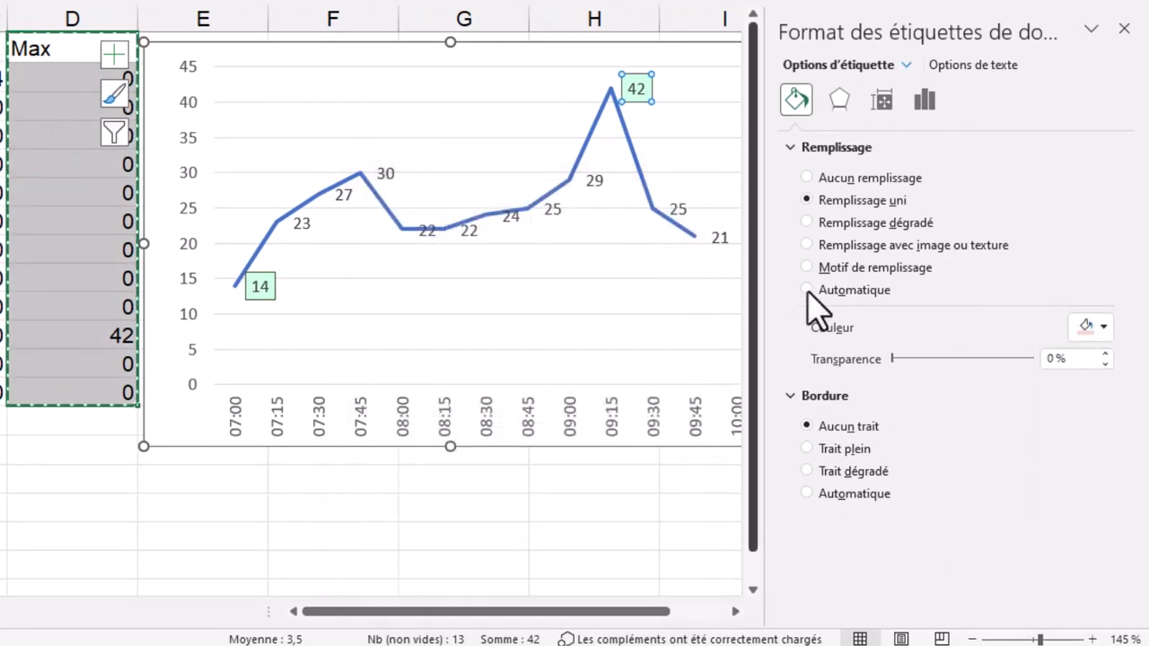
pyautogui.click(822, 450)
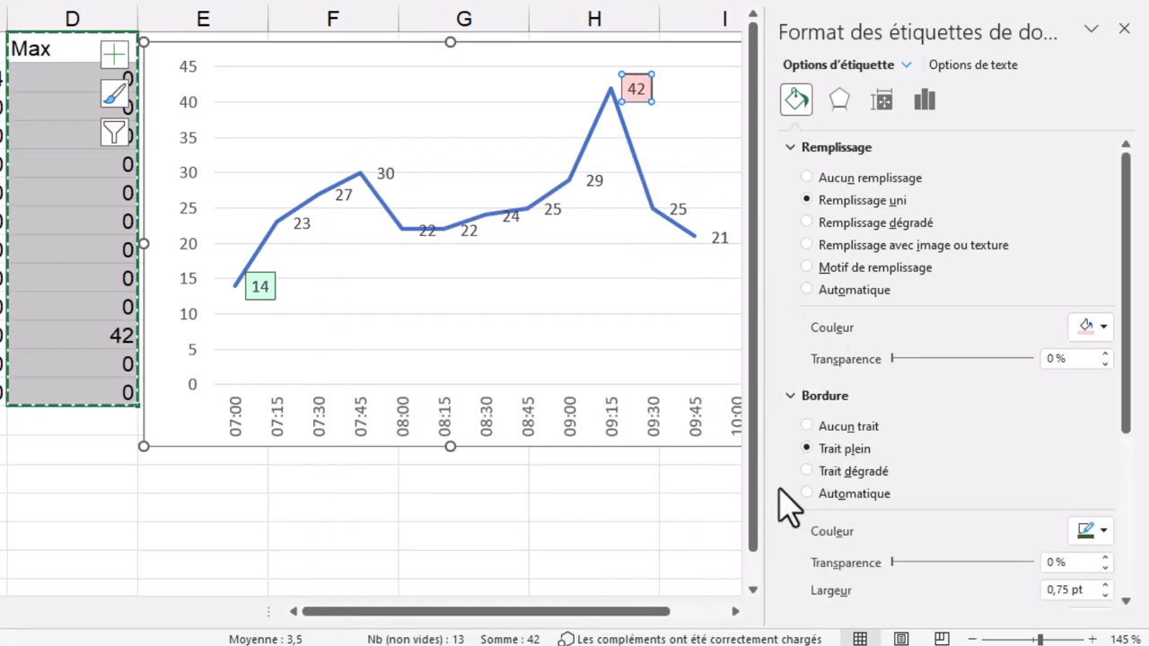
pyautogui.click(729, 487)
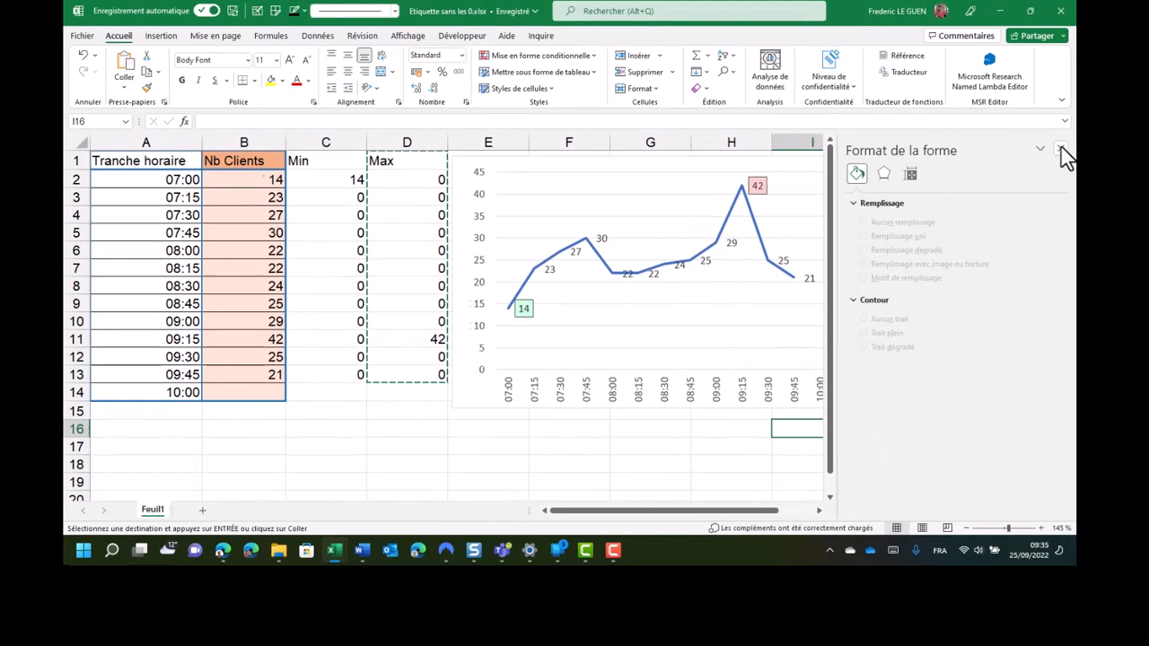
pyautogui.click(1061, 150)
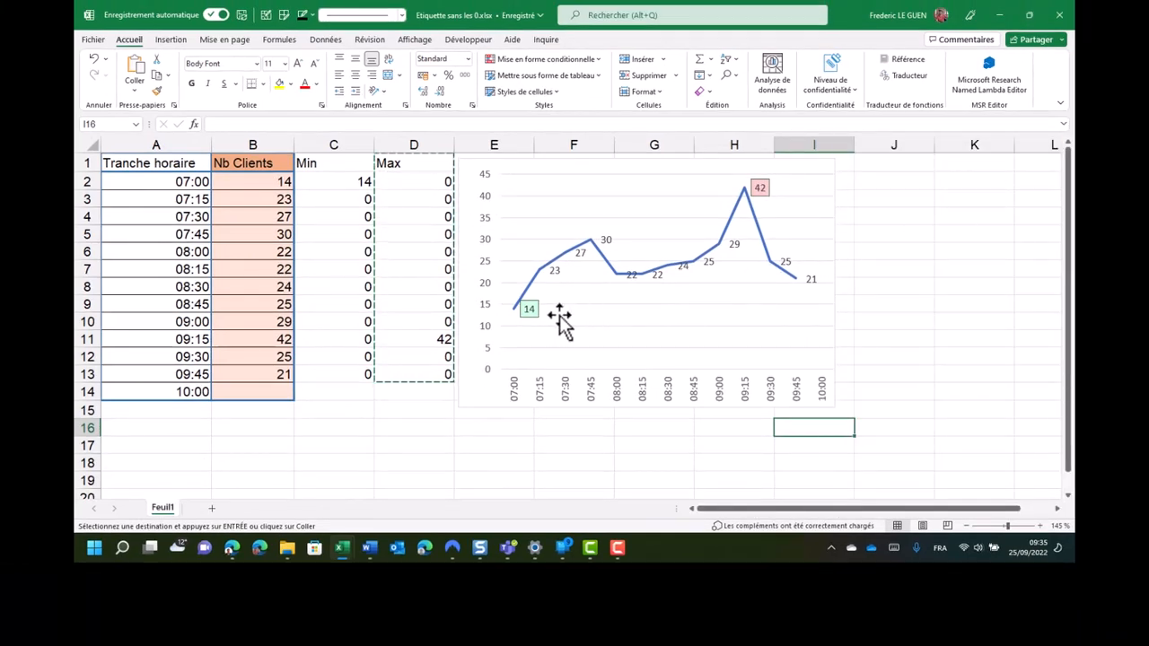
# Change the client count for 08:00 in cell B6 to 52 to test the chart's maximum highlighting
pyautogui.click(245, 252)
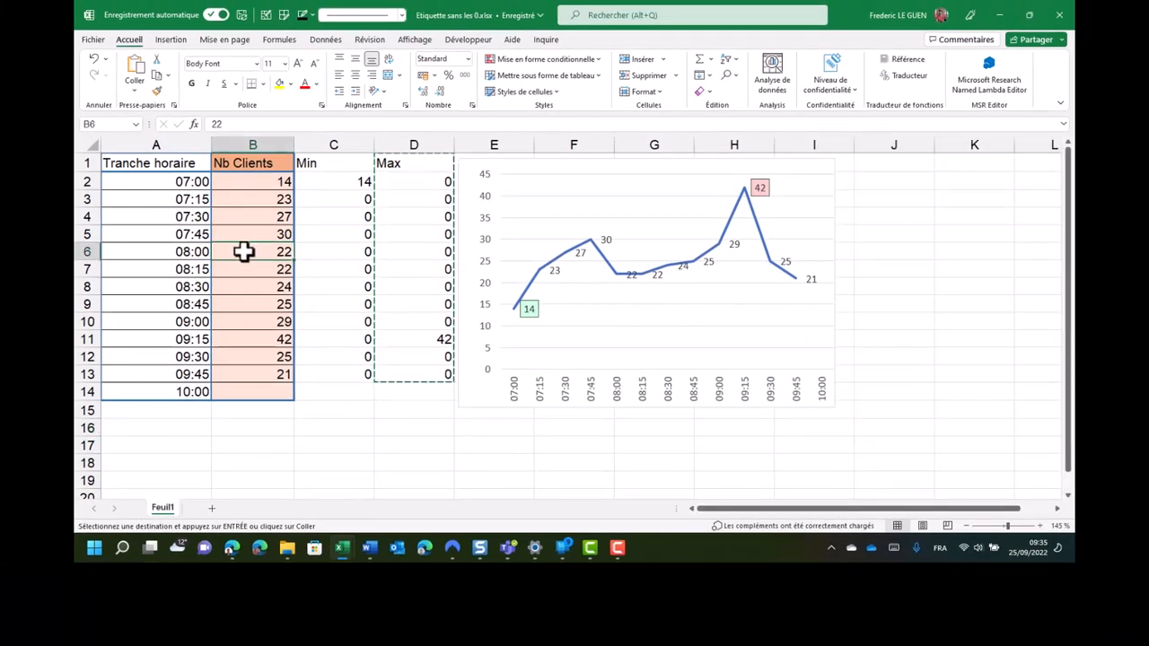
pyautogui.write('52')
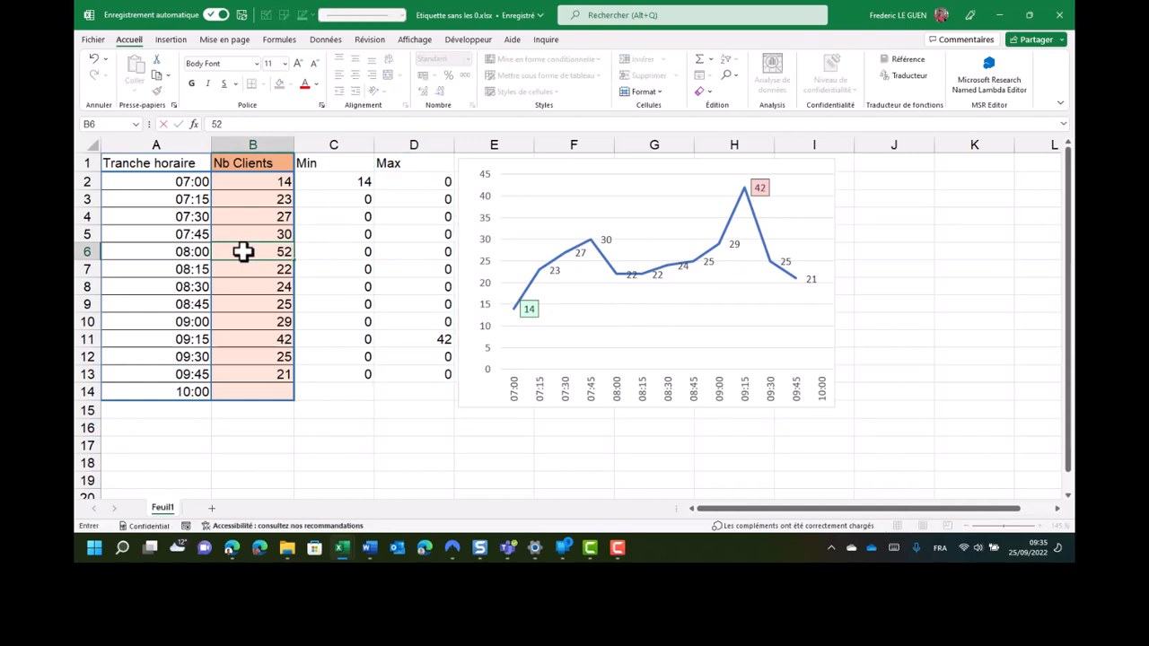
pyautogui.press('Return')
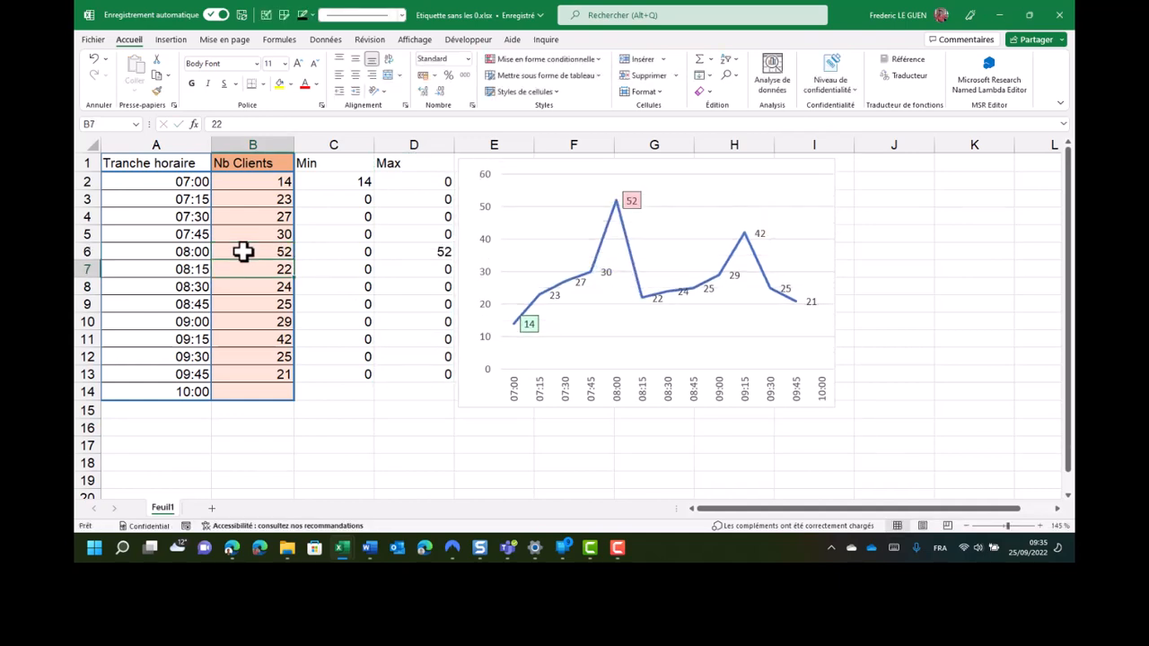